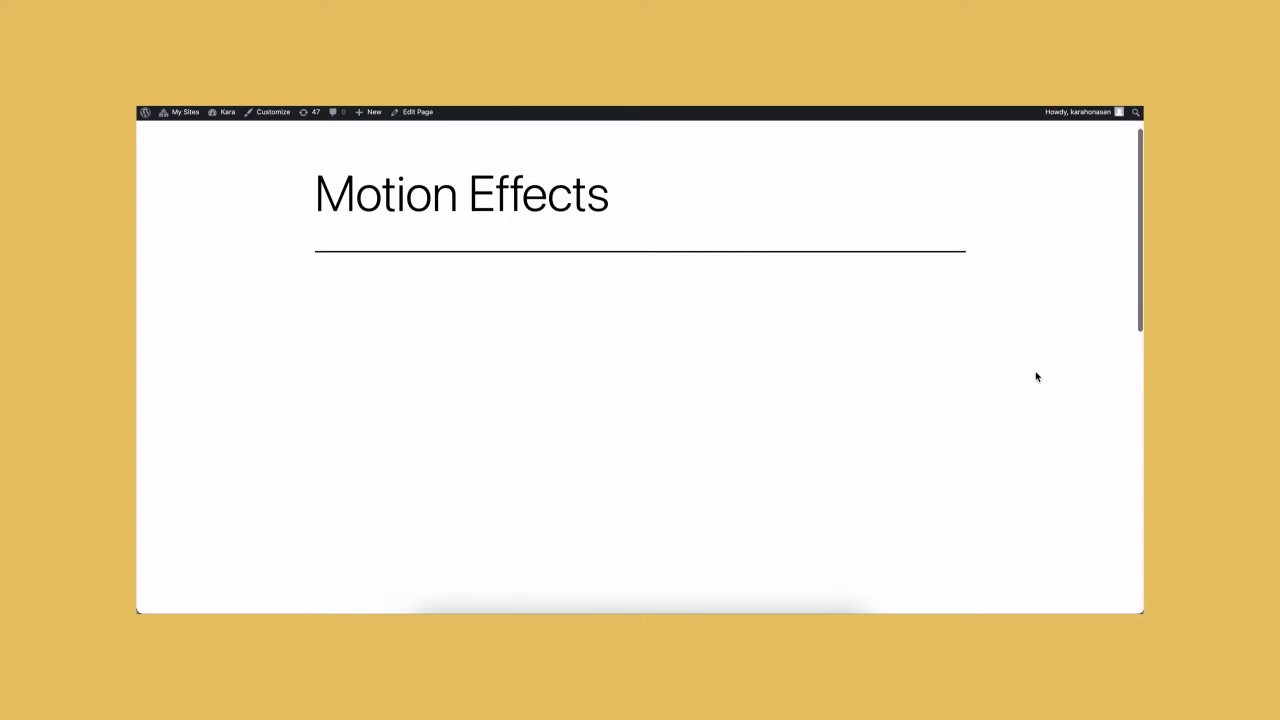
{"action": "scroll", "coordinate": [1036, 376], "scroll_direction": "down", "scroll_amount": 2}
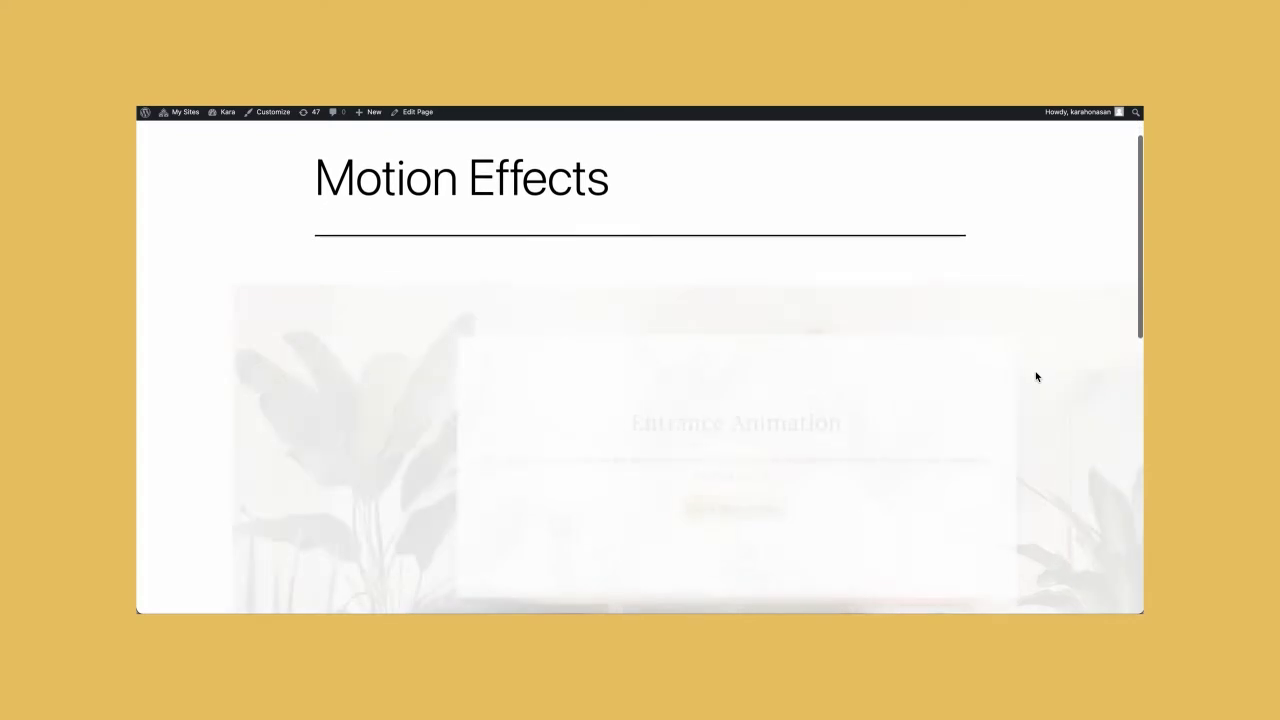
{"action": "scroll", "coordinate": [1036, 376], "scroll_direction": "down", "scroll_amount": 1}
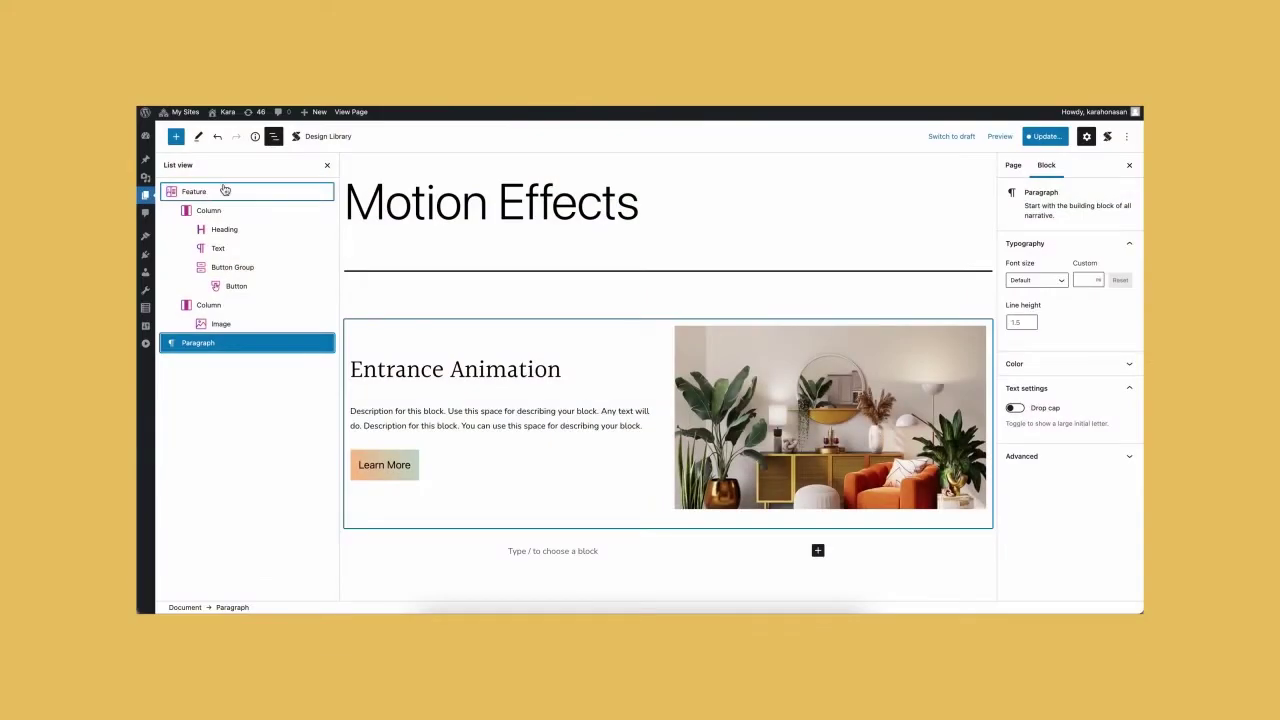
Apply the Entrance Animation motion effect to the text column of the Entrance Animation section.
{"action": "left_click", "coordinate": [326, 165]}
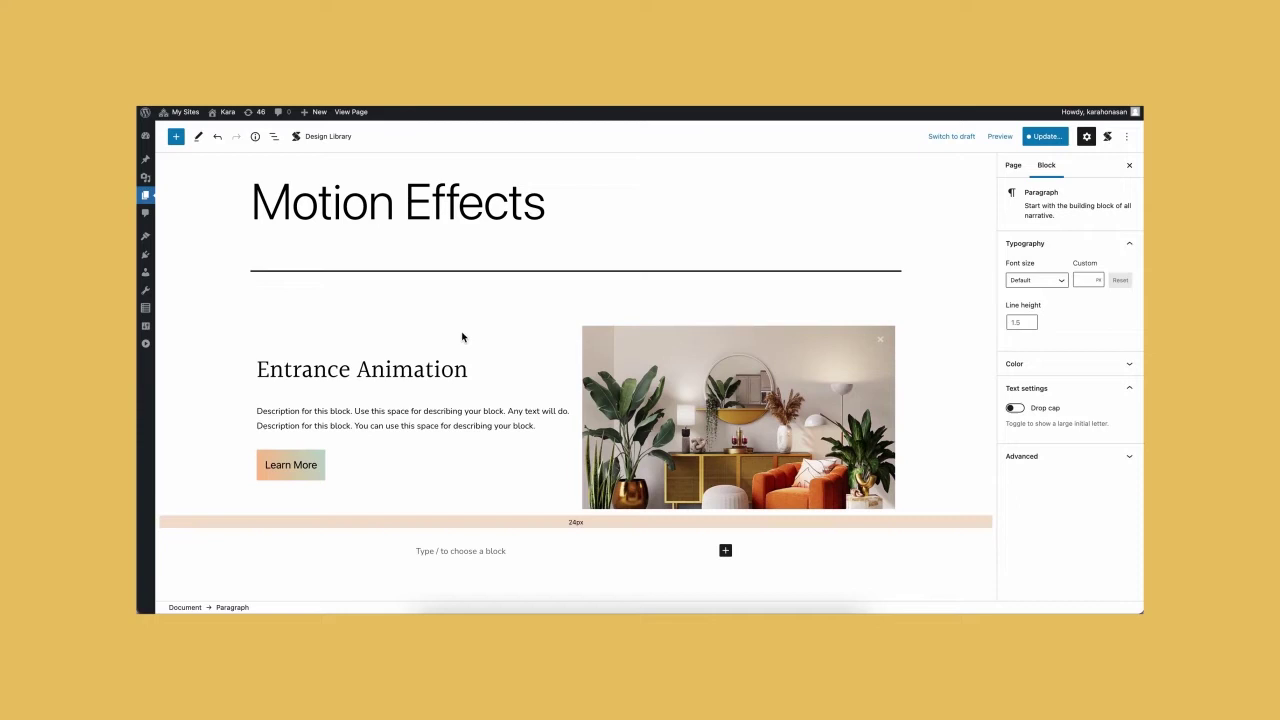
{"action": "left_click", "coordinate": [576, 417]}
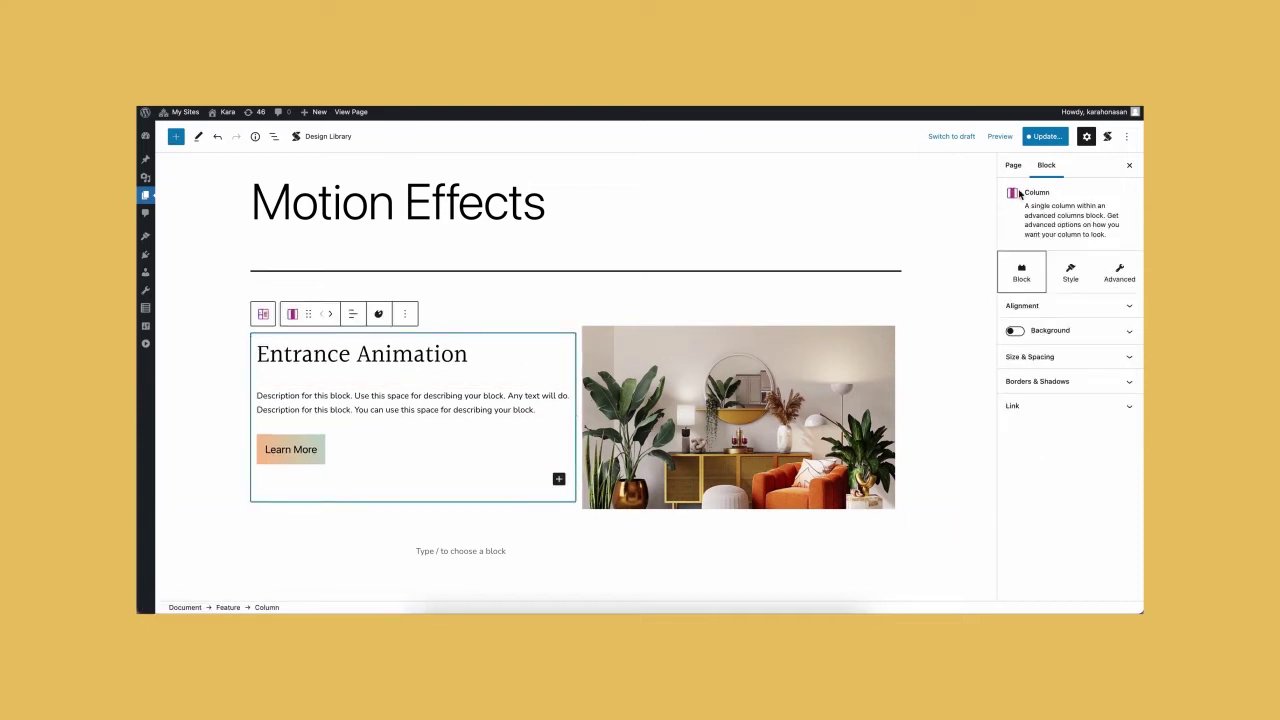
{"action": "left_click", "coordinate": [1117, 270]}
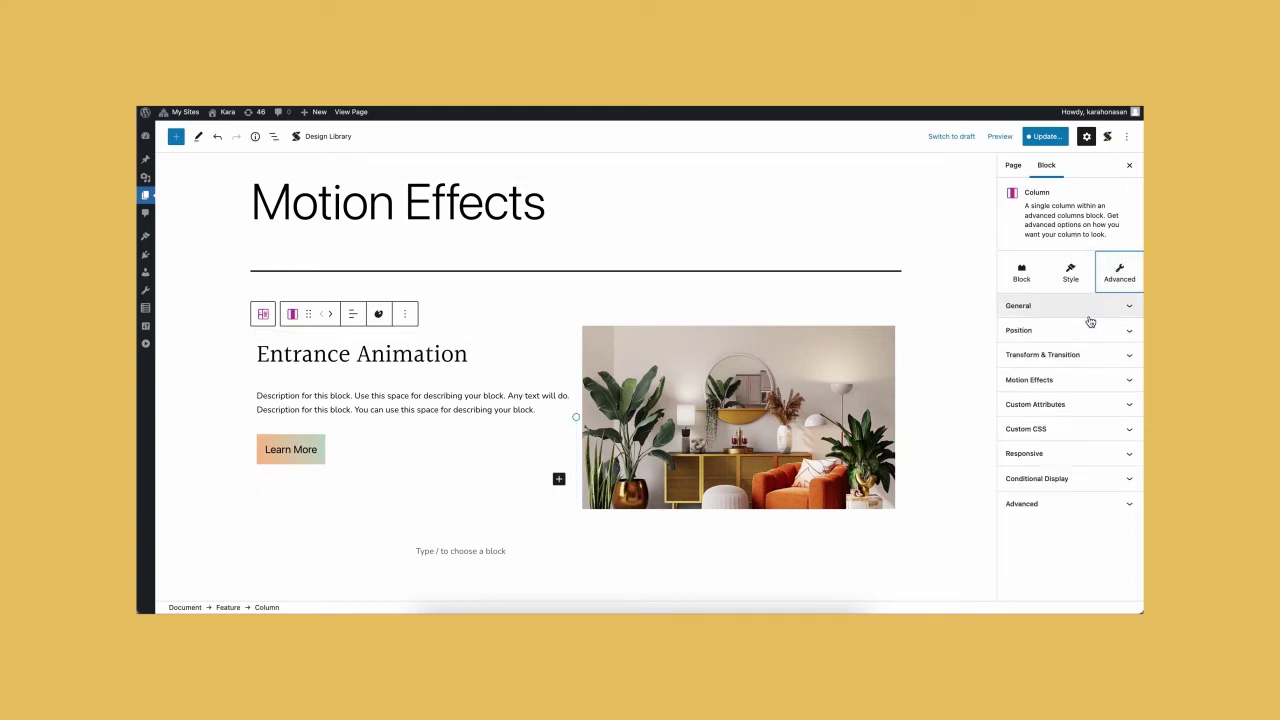
{"action": "left_click", "coordinate": [1090, 381]}
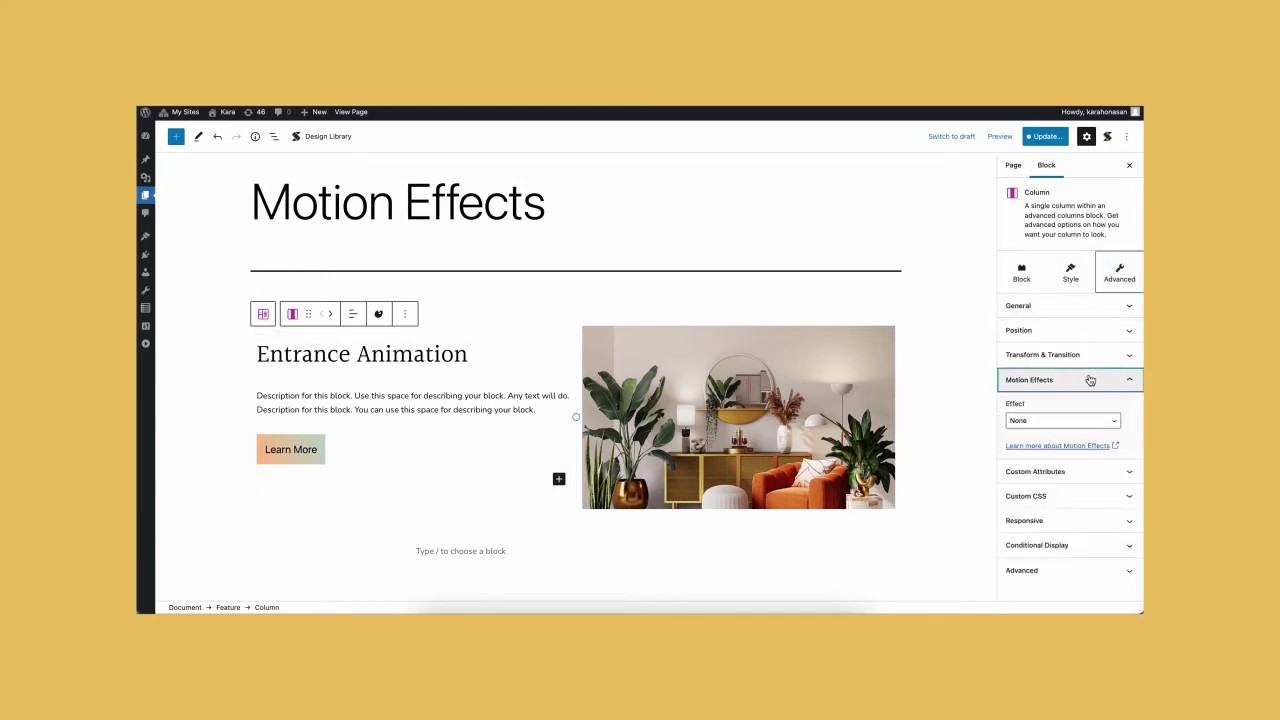
{"action": "left_click", "coordinate": [1058, 422]}
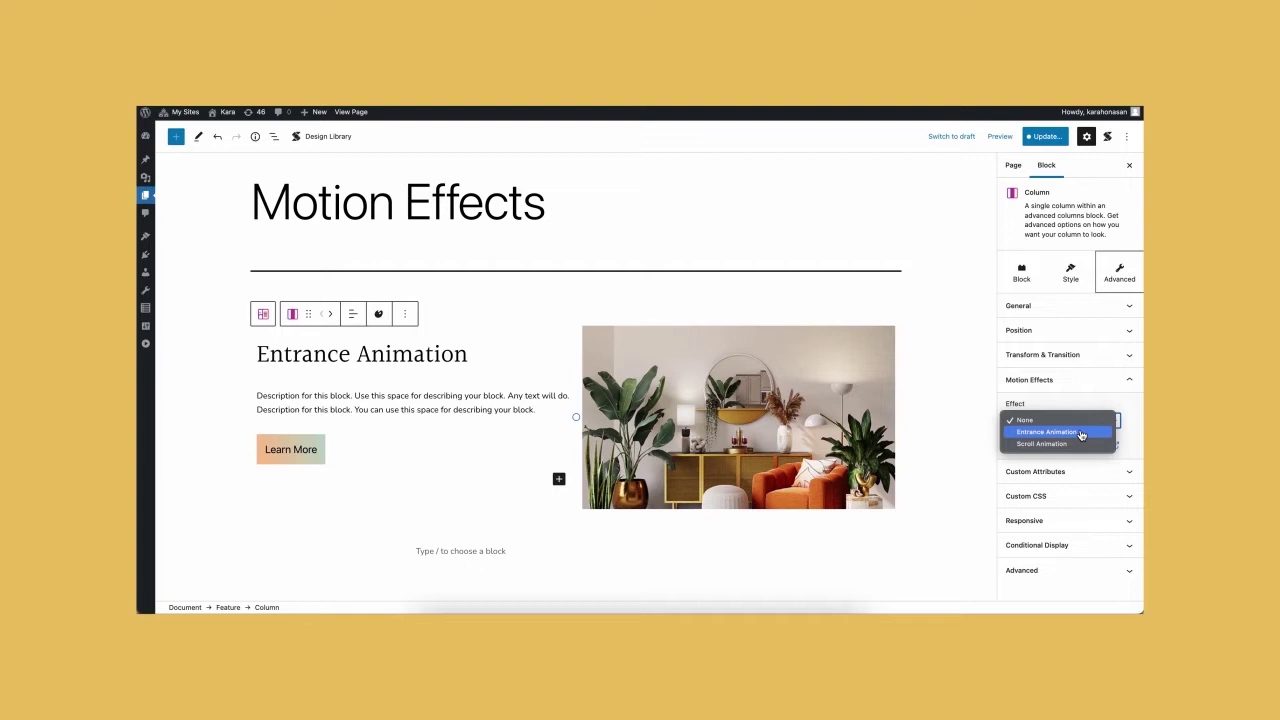
{"action": "left_click", "coordinate": [1080, 431]}
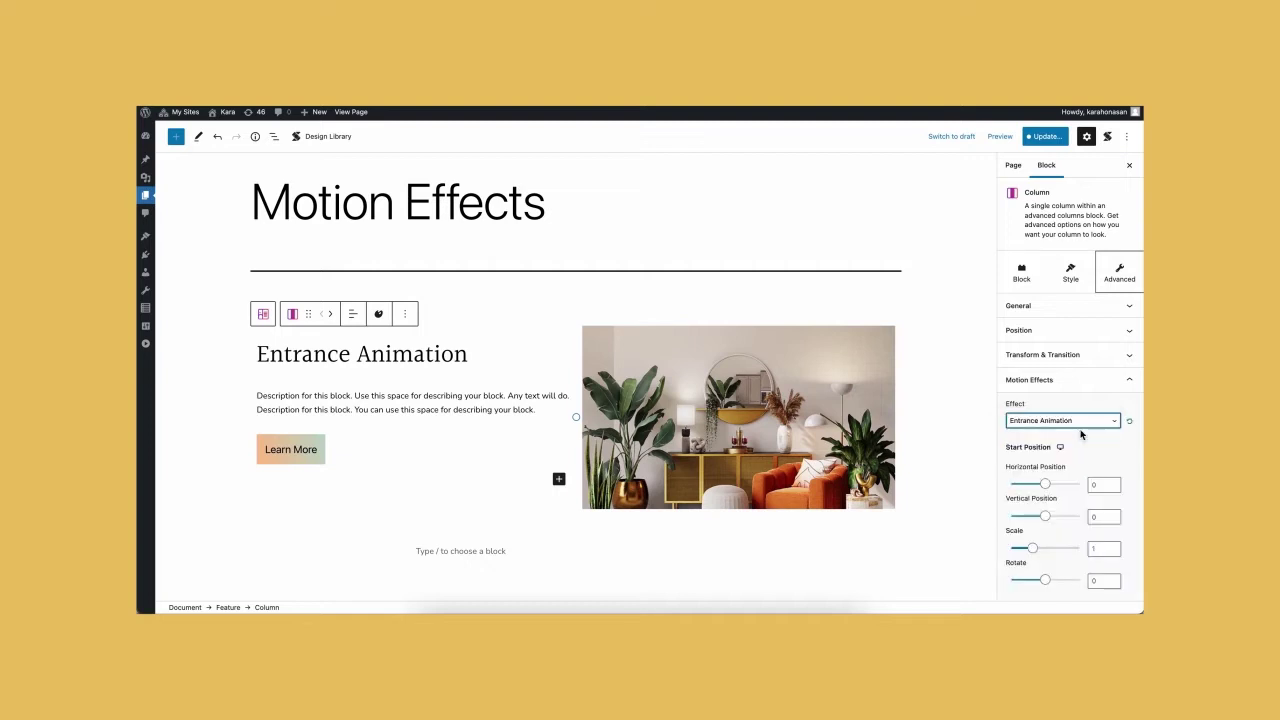
Set the text column's starting vertical position to -200, its entrance animation speed to Slow and its delay to 0.5.
{"action": "scroll", "coordinate": [1080, 433], "scroll_direction": "down", "scroll_amount": 1}
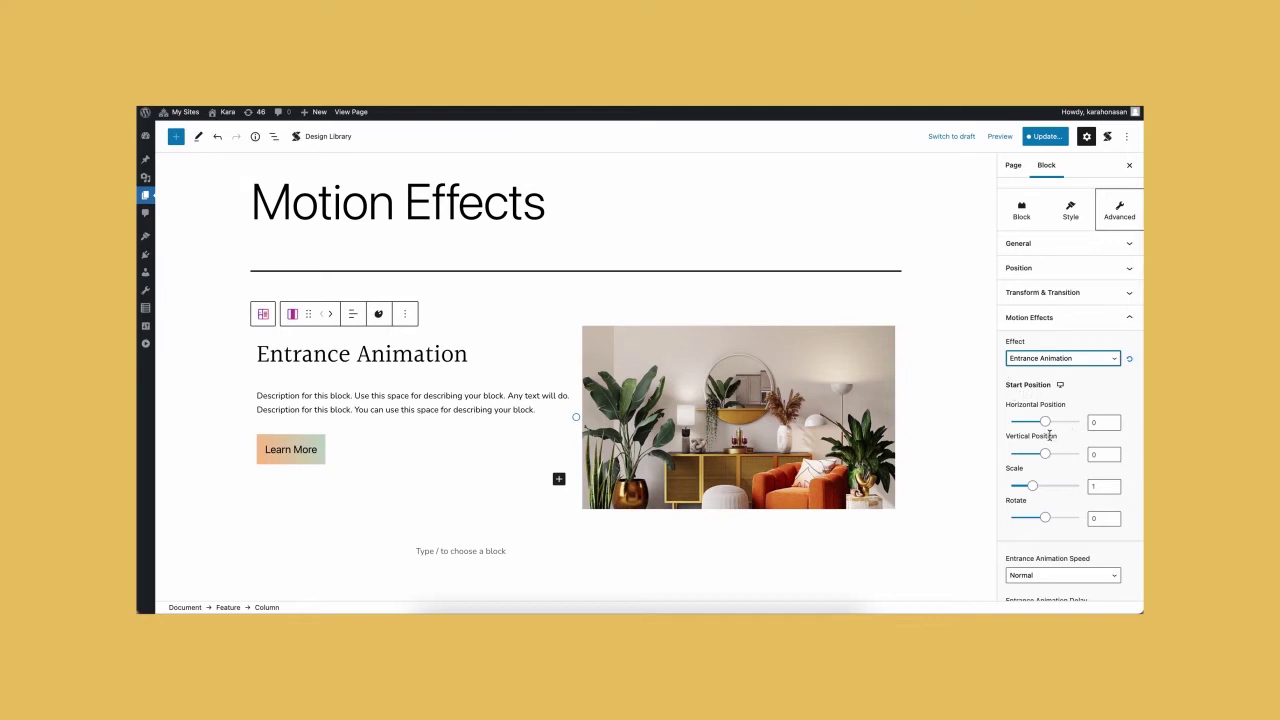
{"action": "left_click_drag", "start_coordinate": [1045, 453], "coordinate": [1010, 456]}
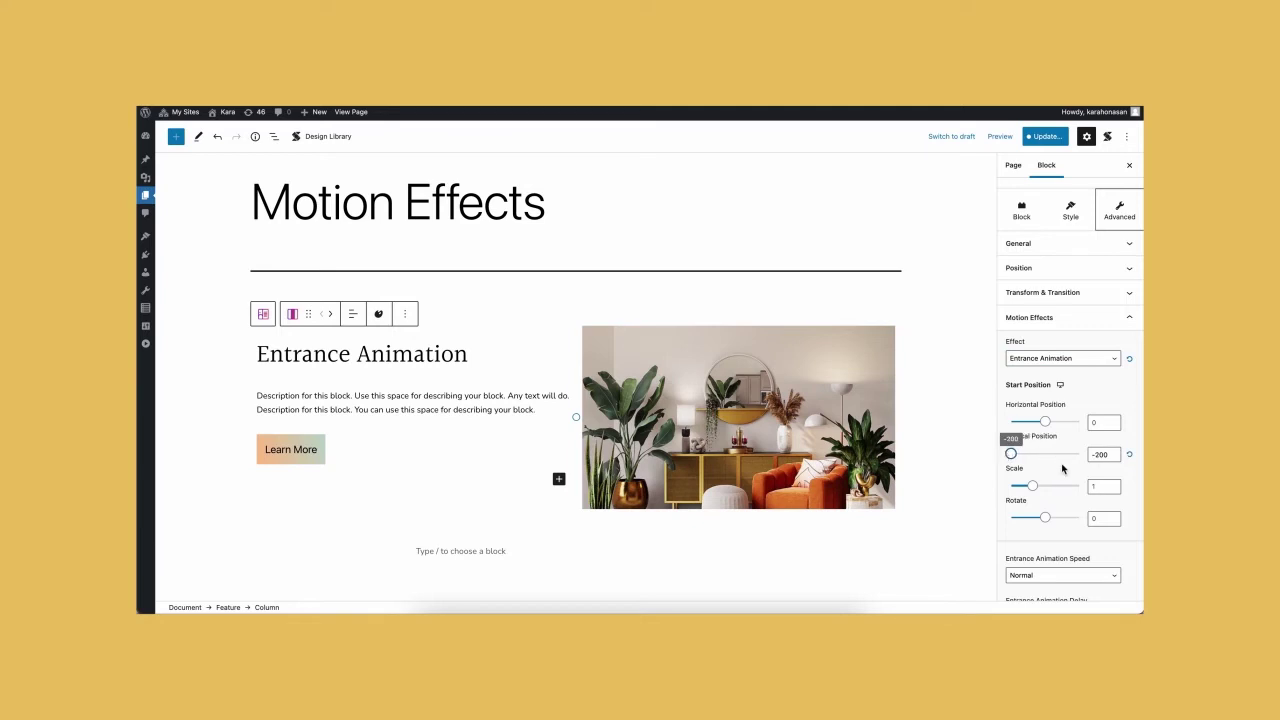
{"action": "scroll", "coordinate": [1062, 468], "scroll_direction": "down", "scroll_amount": 2}
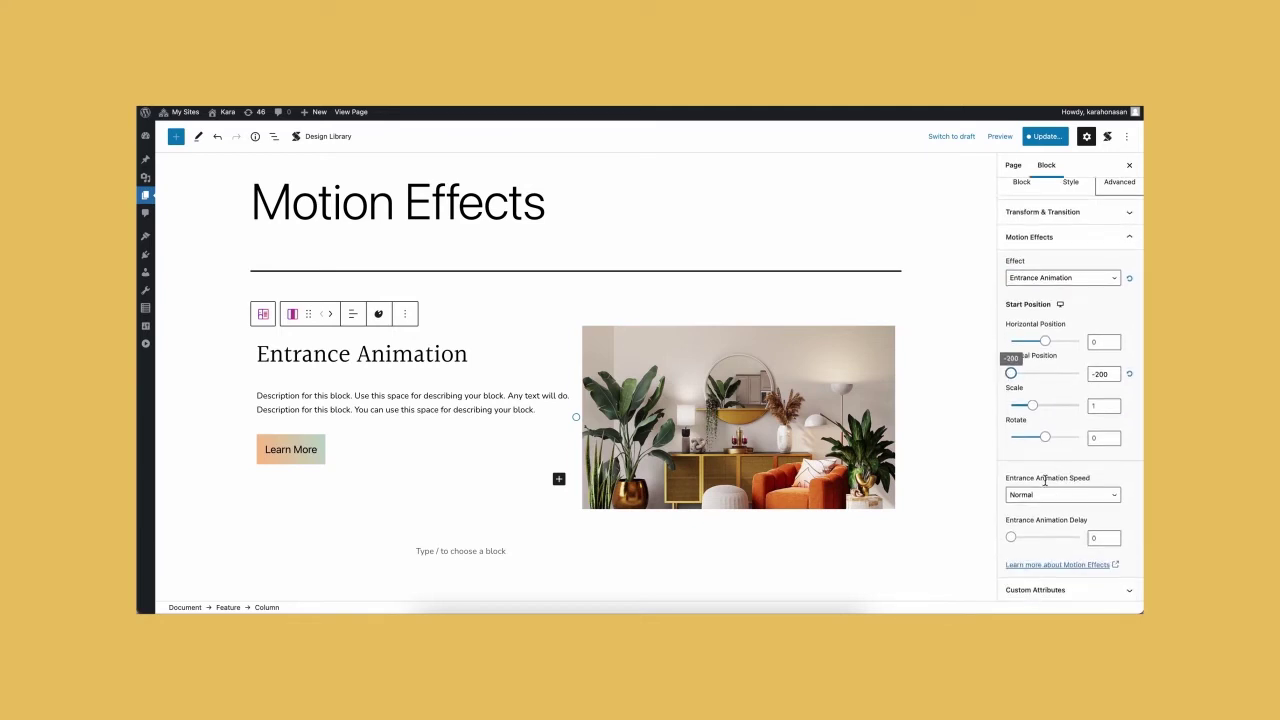
{"action": "left_click", "coordinate": [1063, 495]}
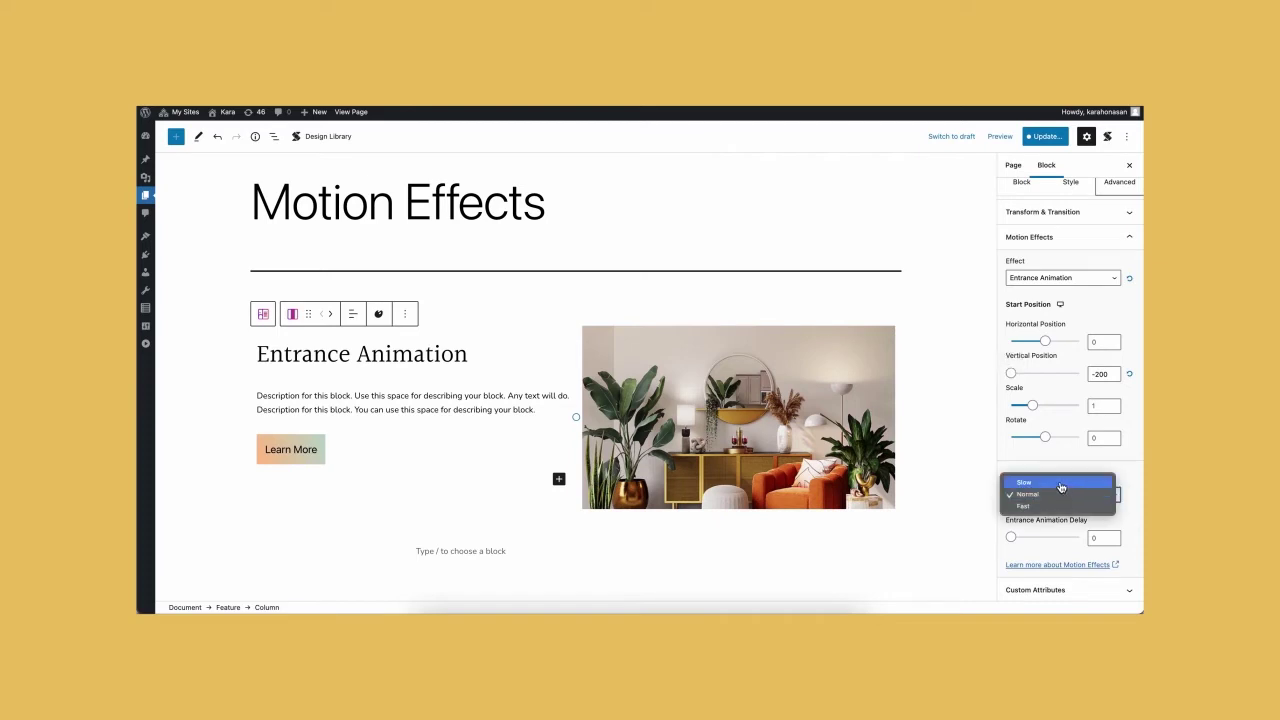
{"action": "left_click", "coordinate": [1060, 482]}
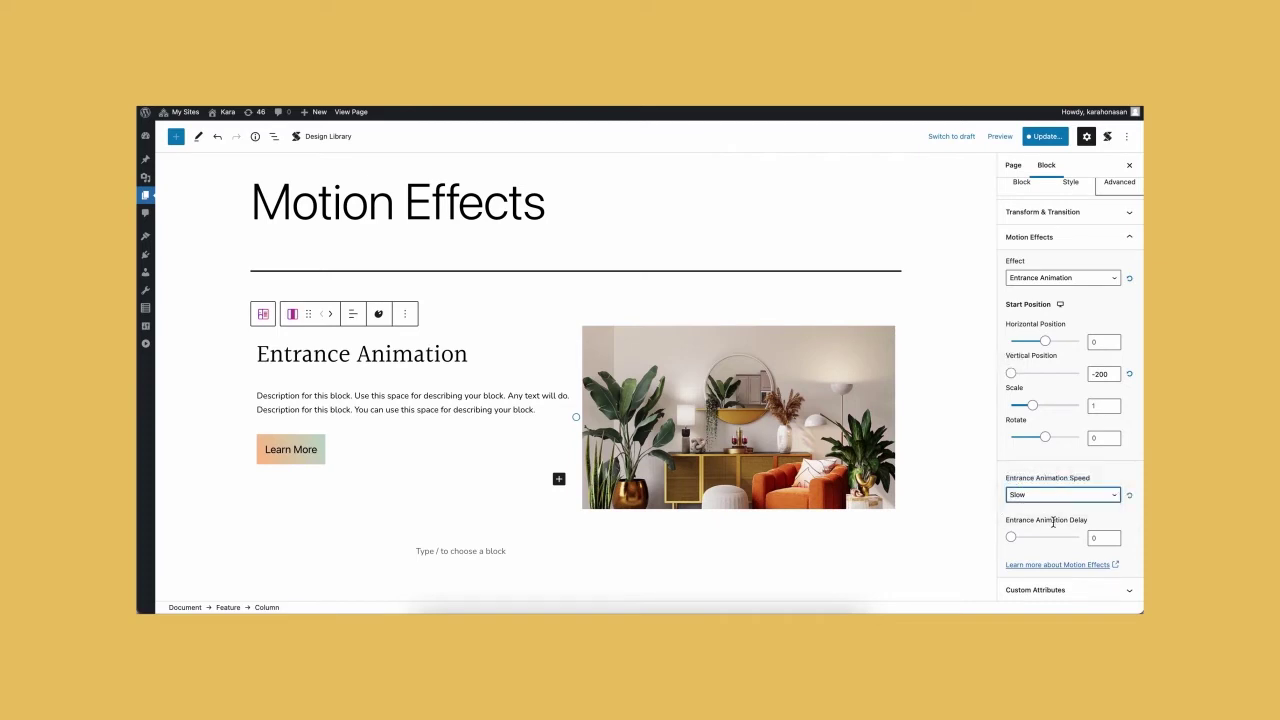
{"action": "scroll", "coordinate": [1052, 521], "scroll_direction": "down", "scroll_amount": 1}
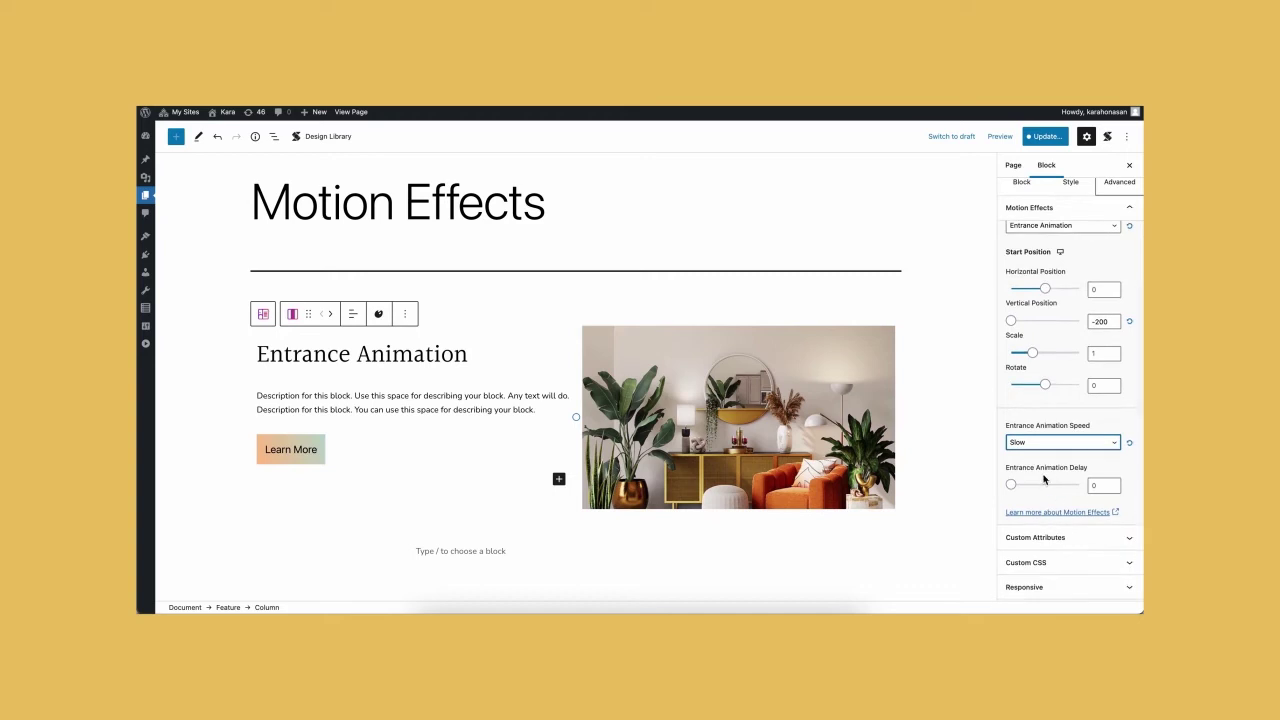
{"action": "left_click_drag", "start_coordinate": [1011, 485], "coordinate": [1028, 487]}
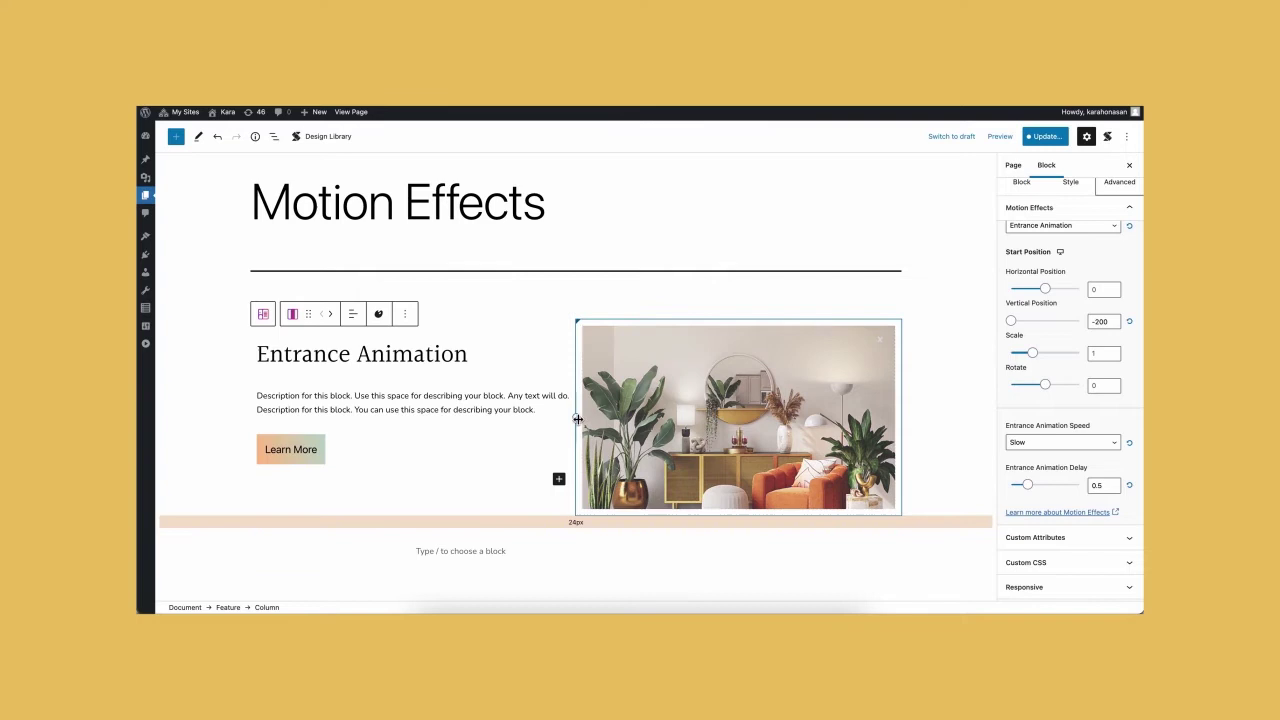
Apply the Entrance Animation motion effect to the image column with a starting vertical position of 200.
{"action": "left_click", "coordinate": [575, 416]}
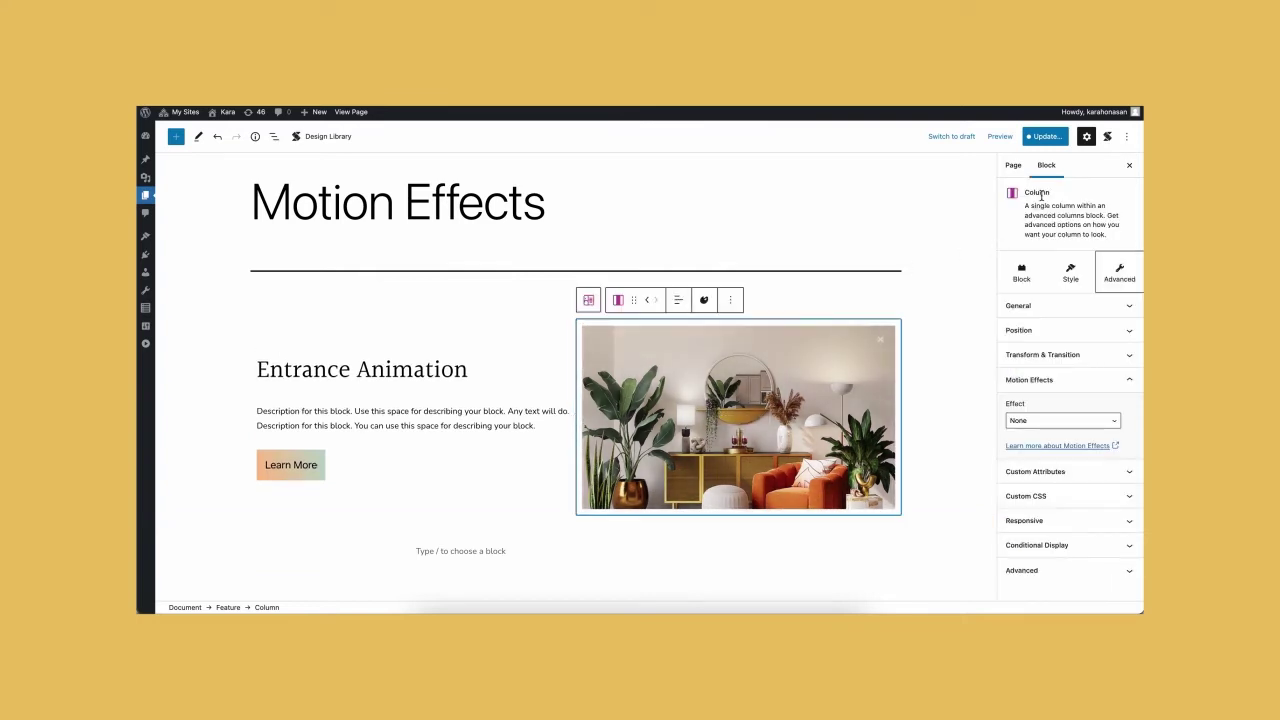
{"action": "left_click", "coordinate": [1077, 424]}
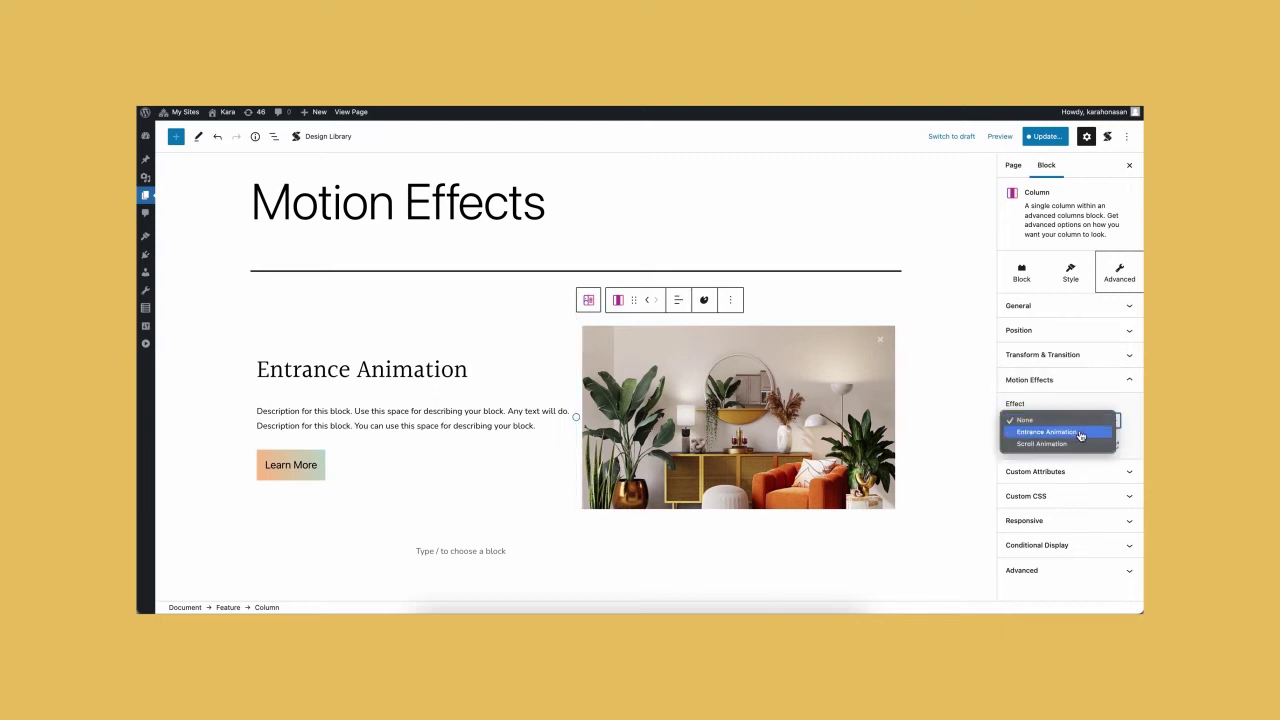
{"action": "left_click", "coordinate": [1081, 436]}
{"action": "scroll", "coordinate": [1081, 436], "scroll_direction": "down", "scroll_amount": 1}
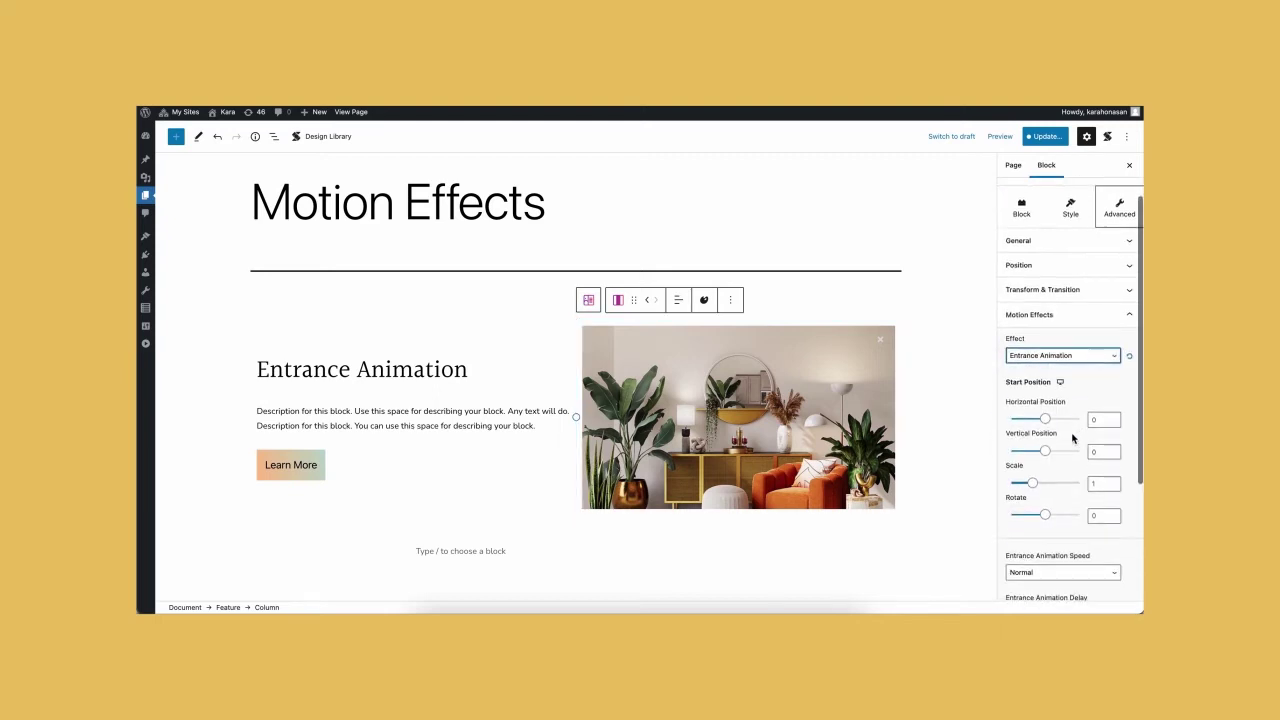
{"action": "left_click_drag", "start_coordinate": [1047, 454], "coordinate": [1075, 464]}
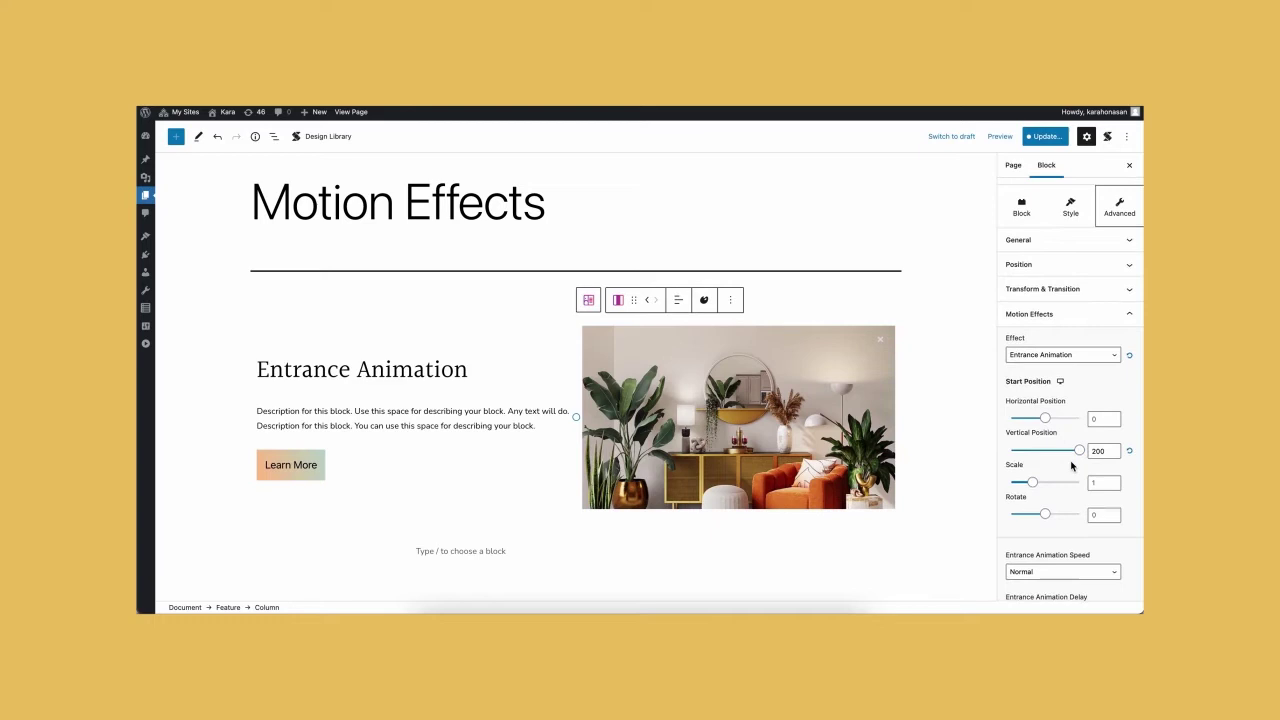
Set the image column's entrance animation speed to Slow and delay to 0.5, keeping the start position on the Desktop setting.
{"action": "scroll", "coordinate": [1071, 465], "scroll_direction": "down", "scroll_amount": 3}
{"action": "left_click", "coordinate": [1062, 464]}
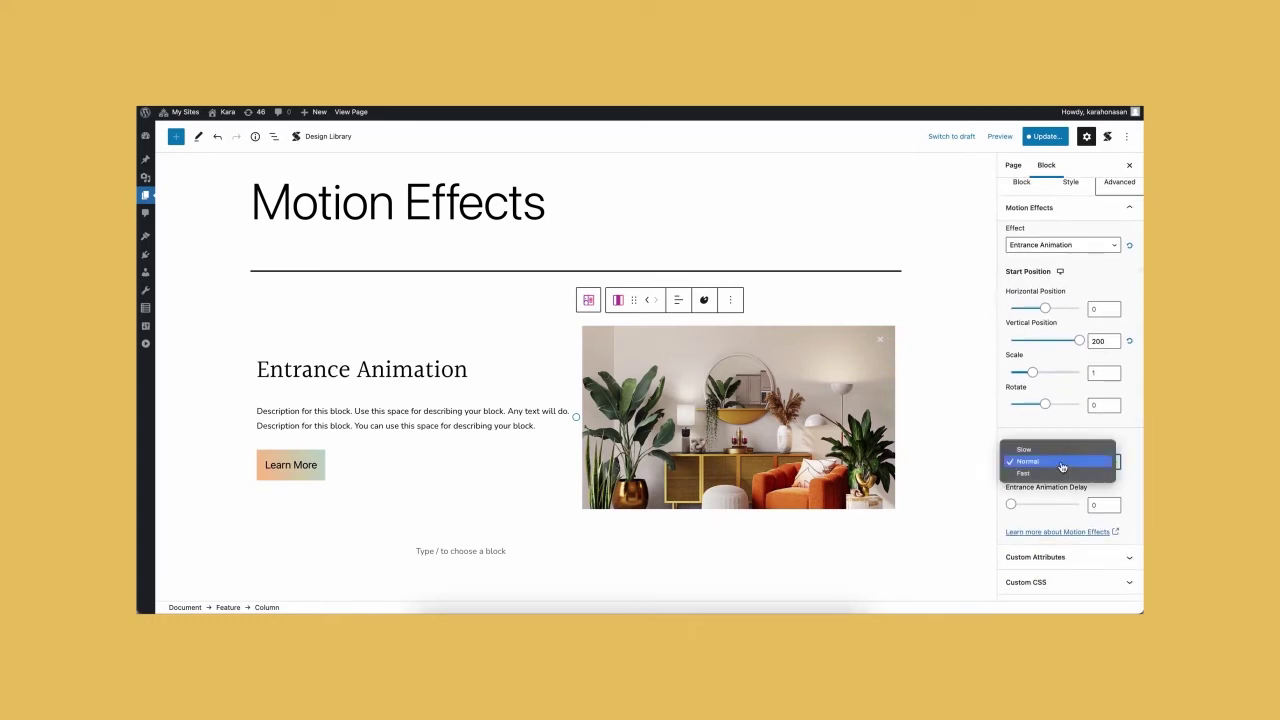
{"action": "key", "text": "Escape"}
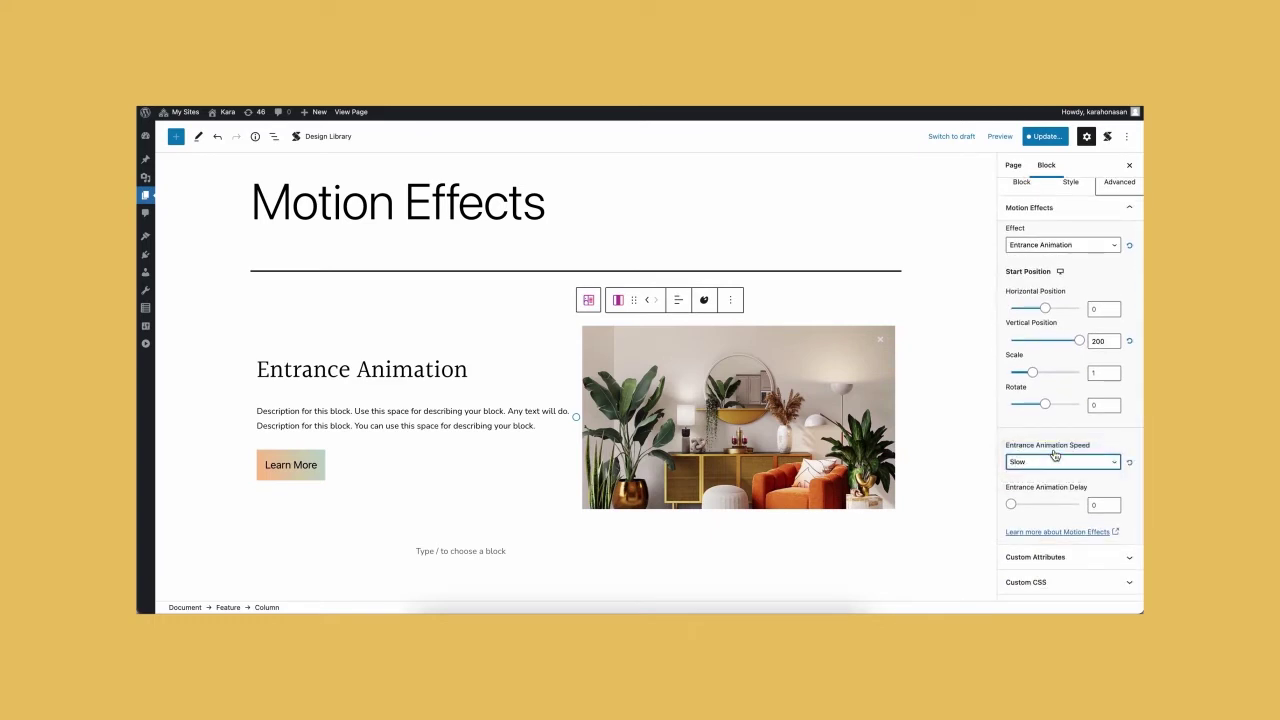
{"action": "left_click_drag", "start_coordinate": [1011, 504], "coordinate": [1029, 507]}
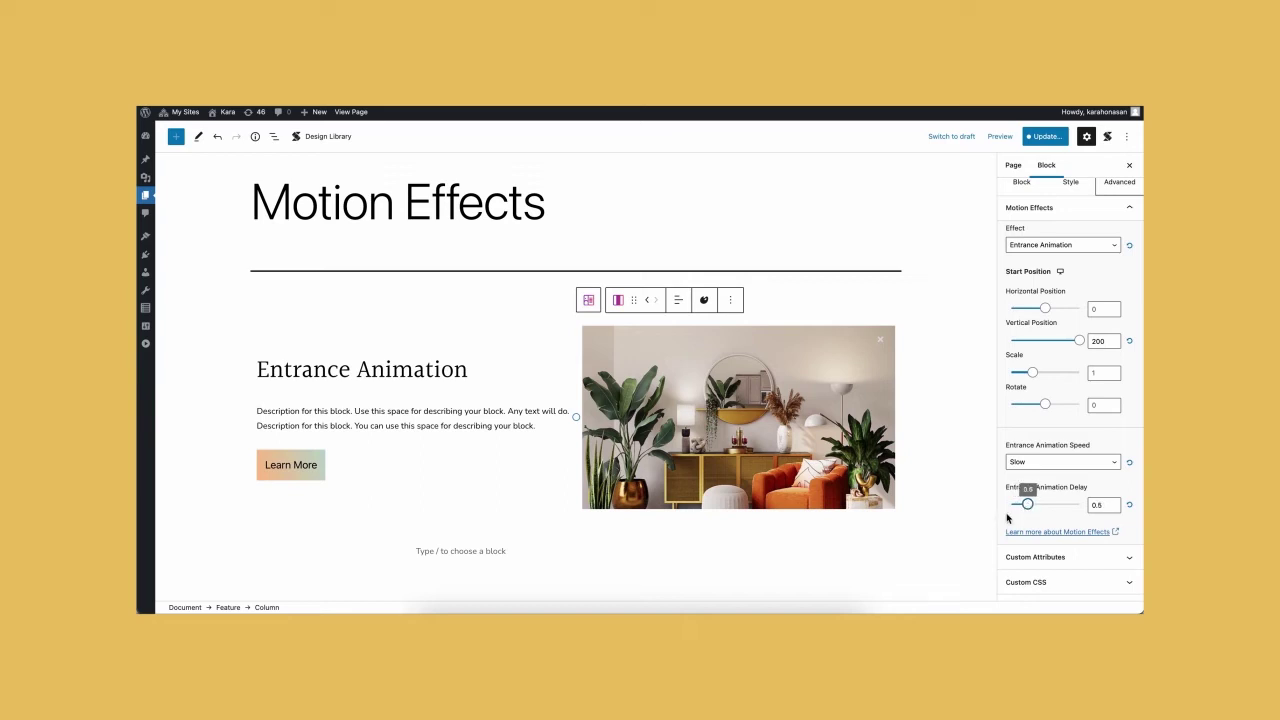
{"action": "left_click", "coordinate": [1061, 273]}
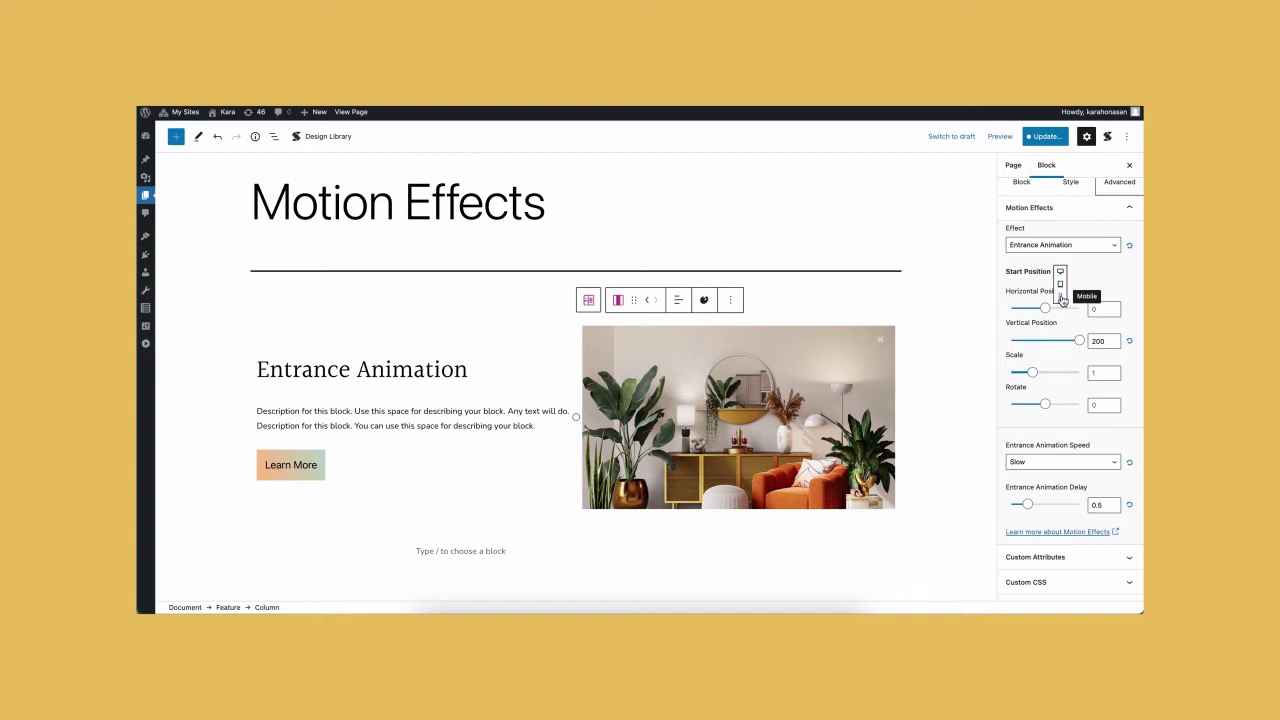
{"action": "left_click", "coordinate": [1060, 272]}
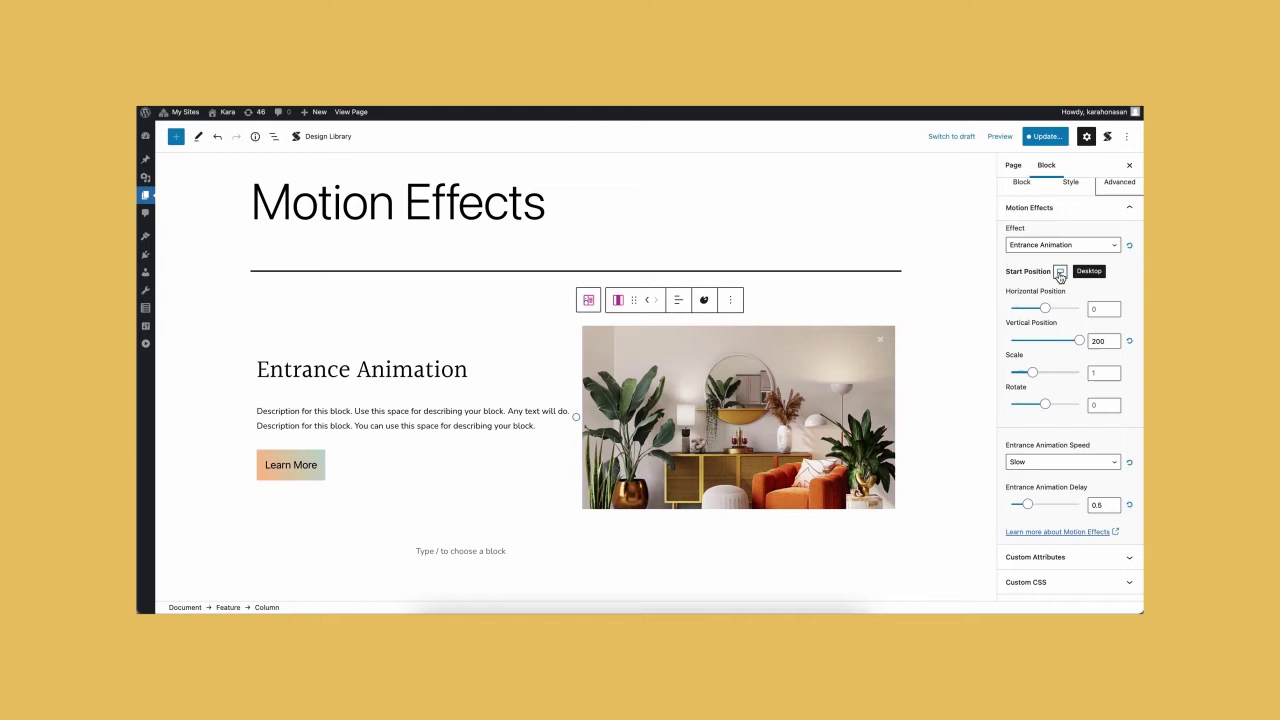
Save the changes to the Motion Effects page and the Hero Section reusable block.
{"action": "left_click", "coordinate": [847, 545]}
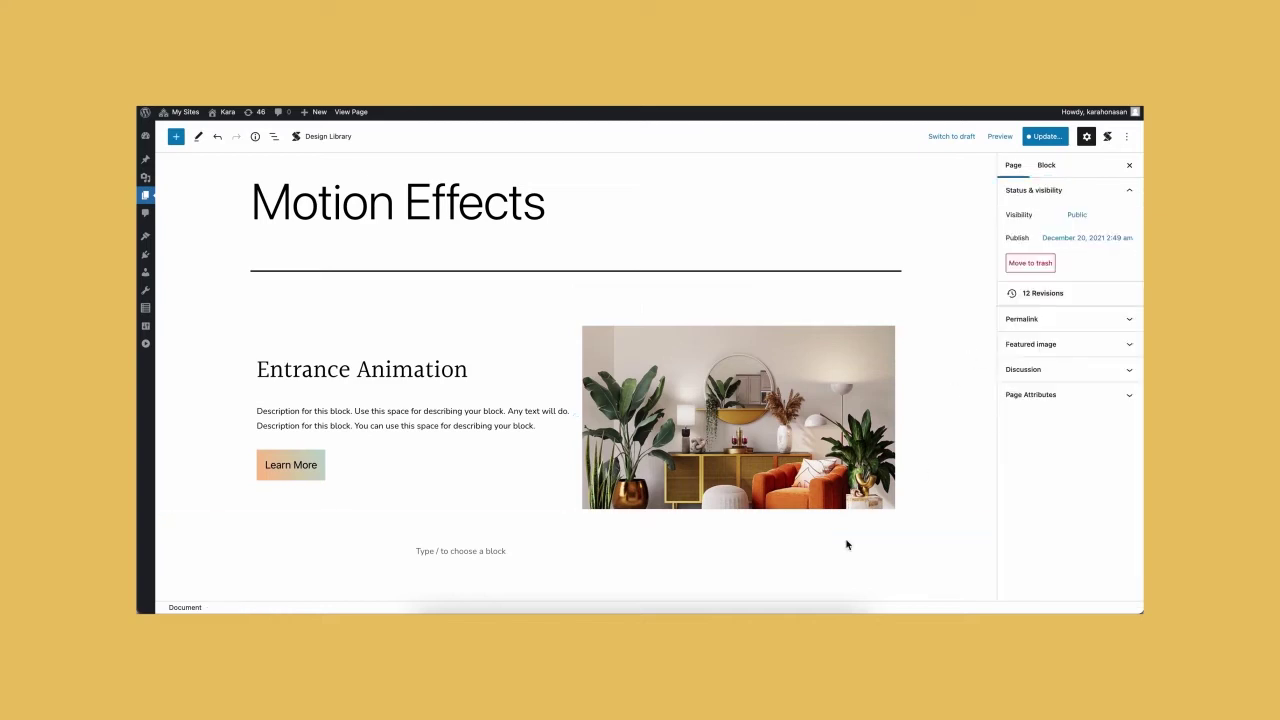
{"action": "left_click", "coordinate": [1045, 137]}
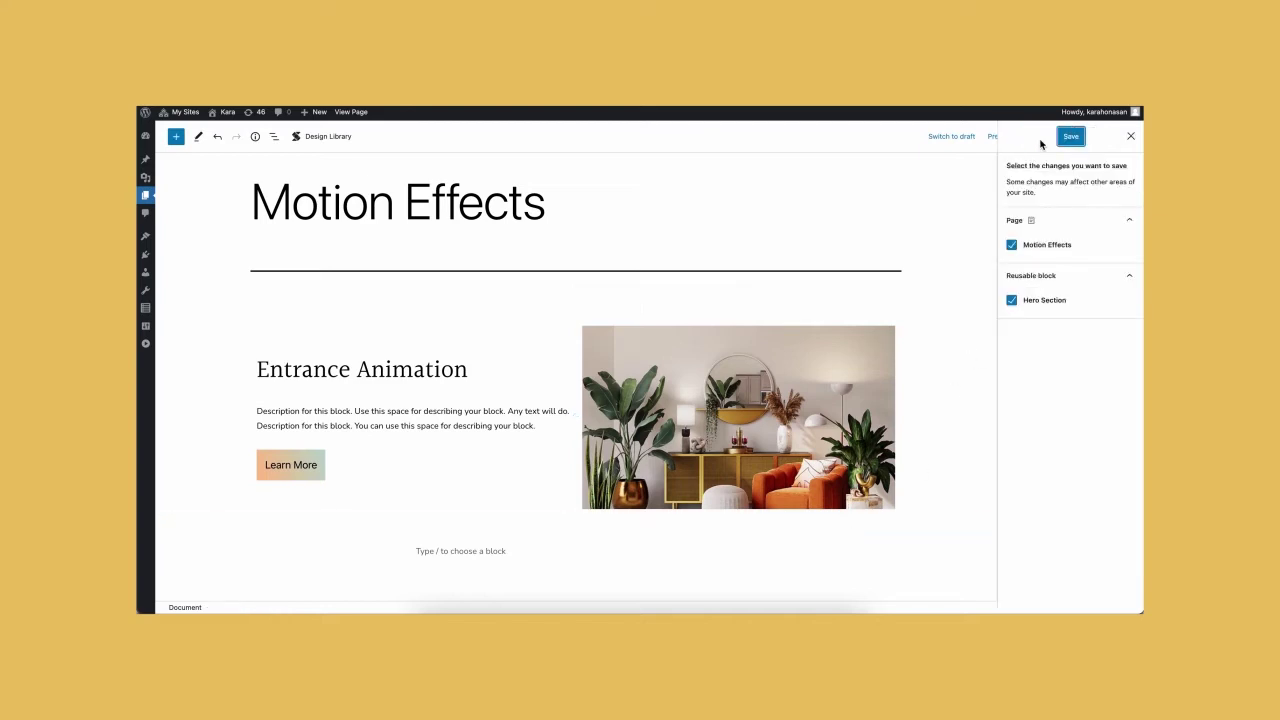
{"action": "left_click", "coordinate": [1069, 140]}
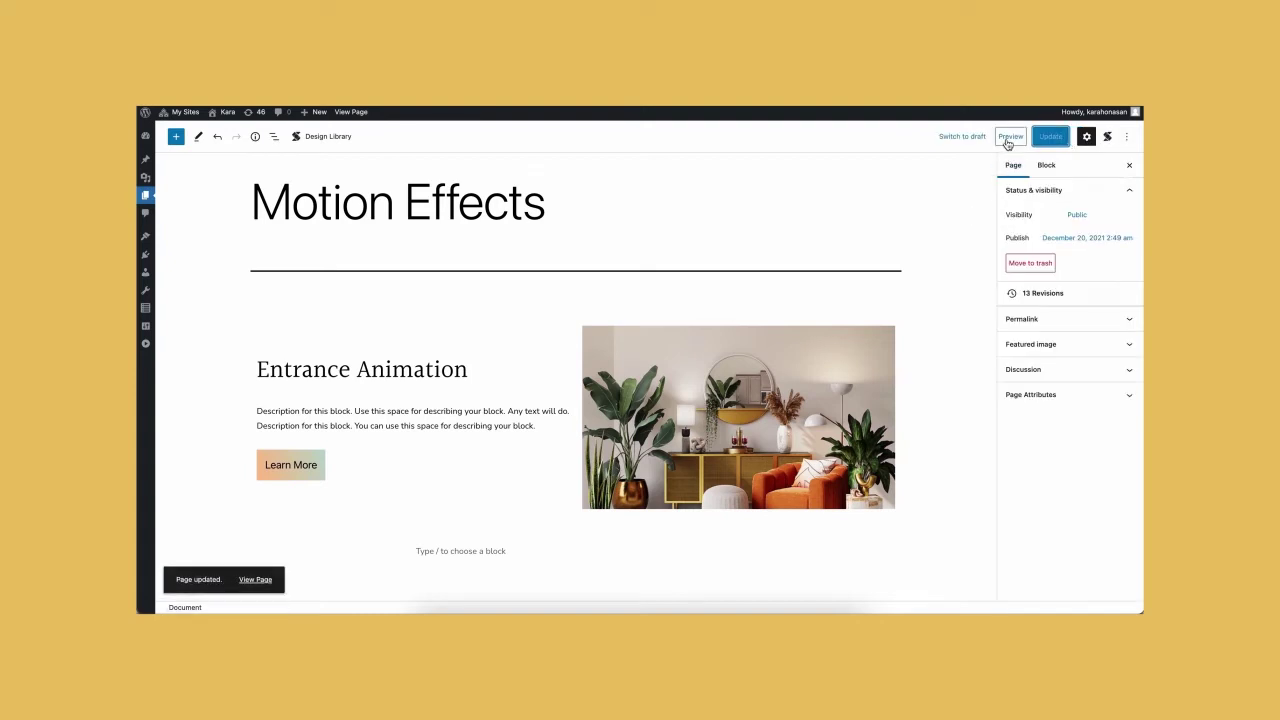
Preview the page in a new tab and examine how its animated sections behave while scrolling.
{"action": "left_click", "coordinate": [1008, 139]}
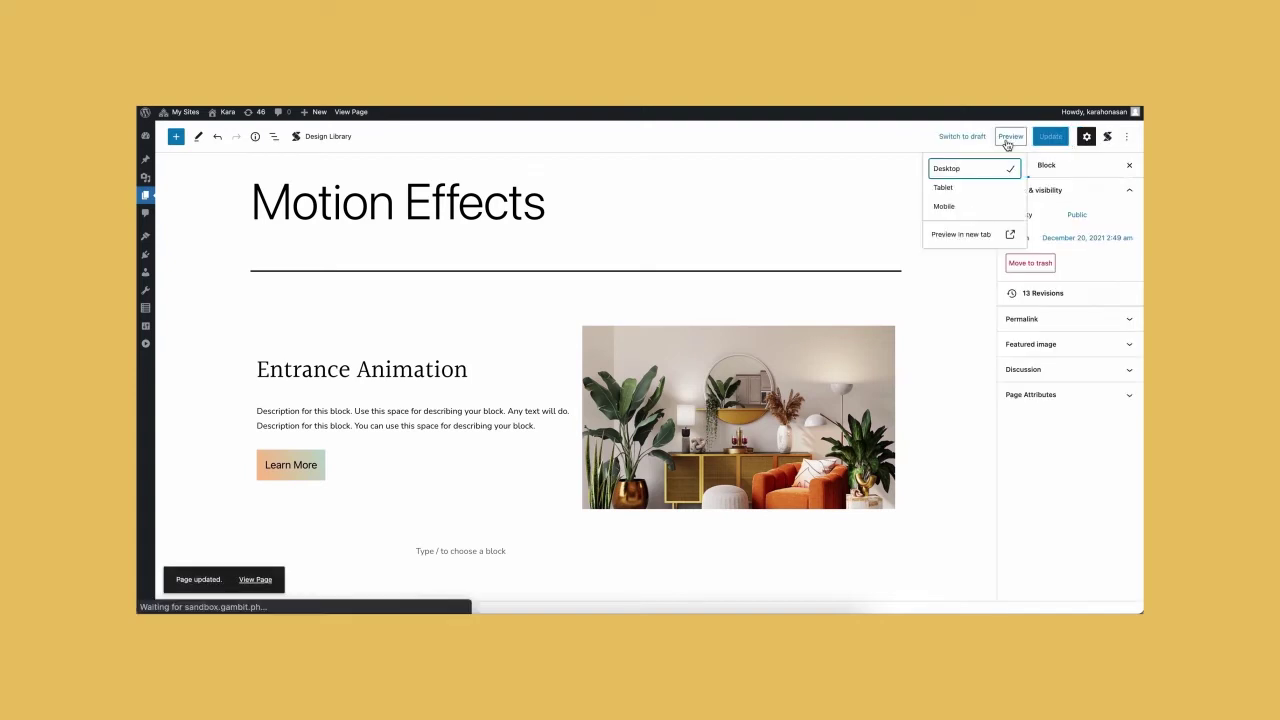
{"action": "left_click", "coordinate": [963, 234]}
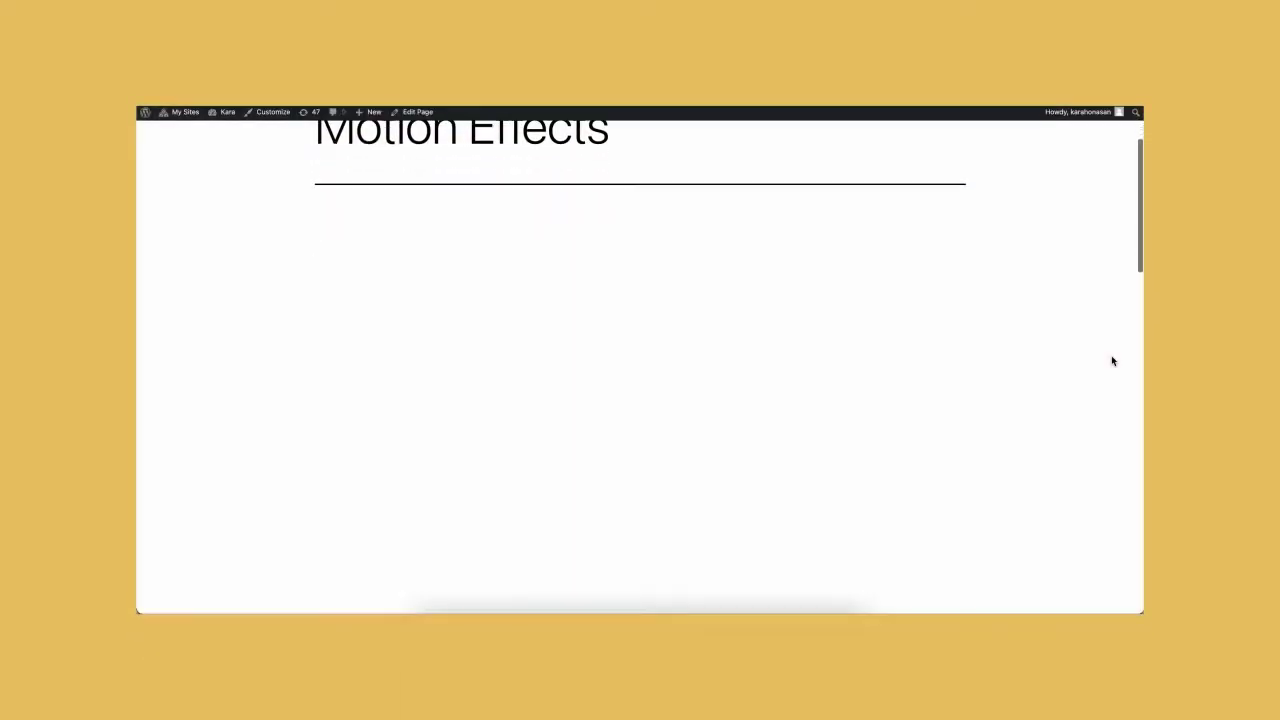
{"action": "scroll", "coordinate": [1112, 361], "scroll_direction": "down", "scroll_amount": 3}
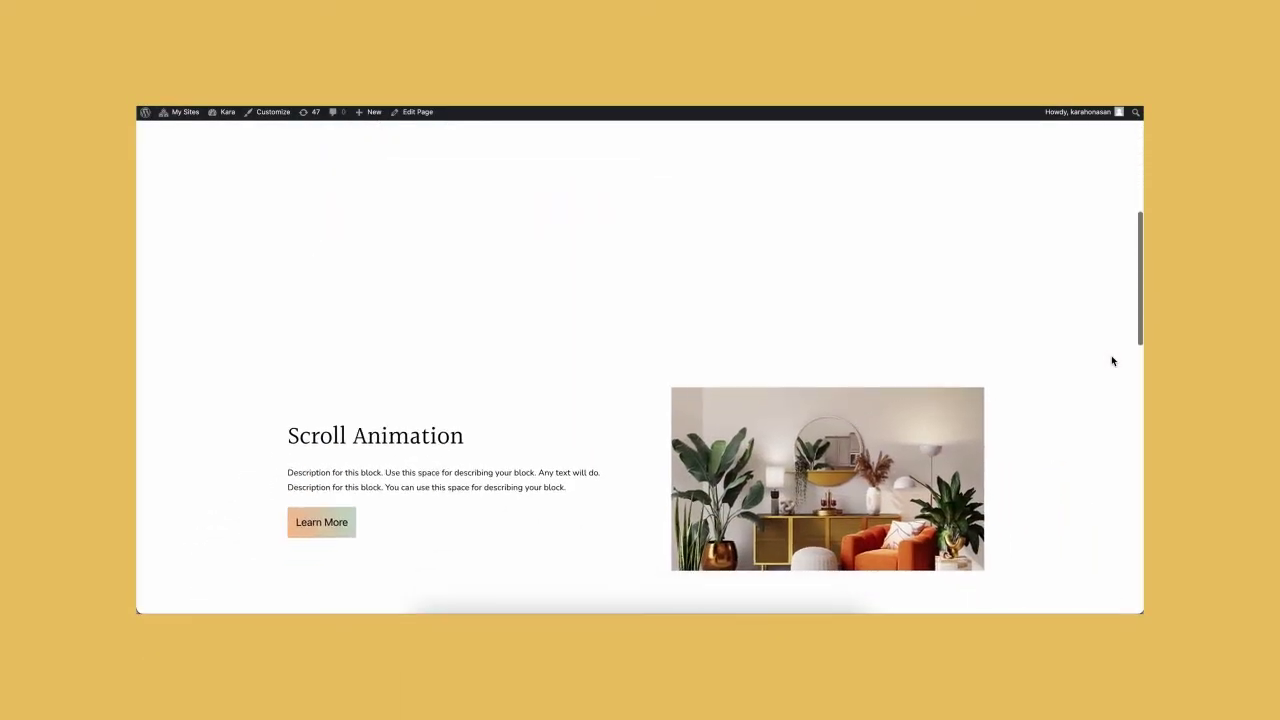
{"action": "scroll", "coordinate": [1112, 361], "scroll_direction": "down", "scroll_amount": 5}
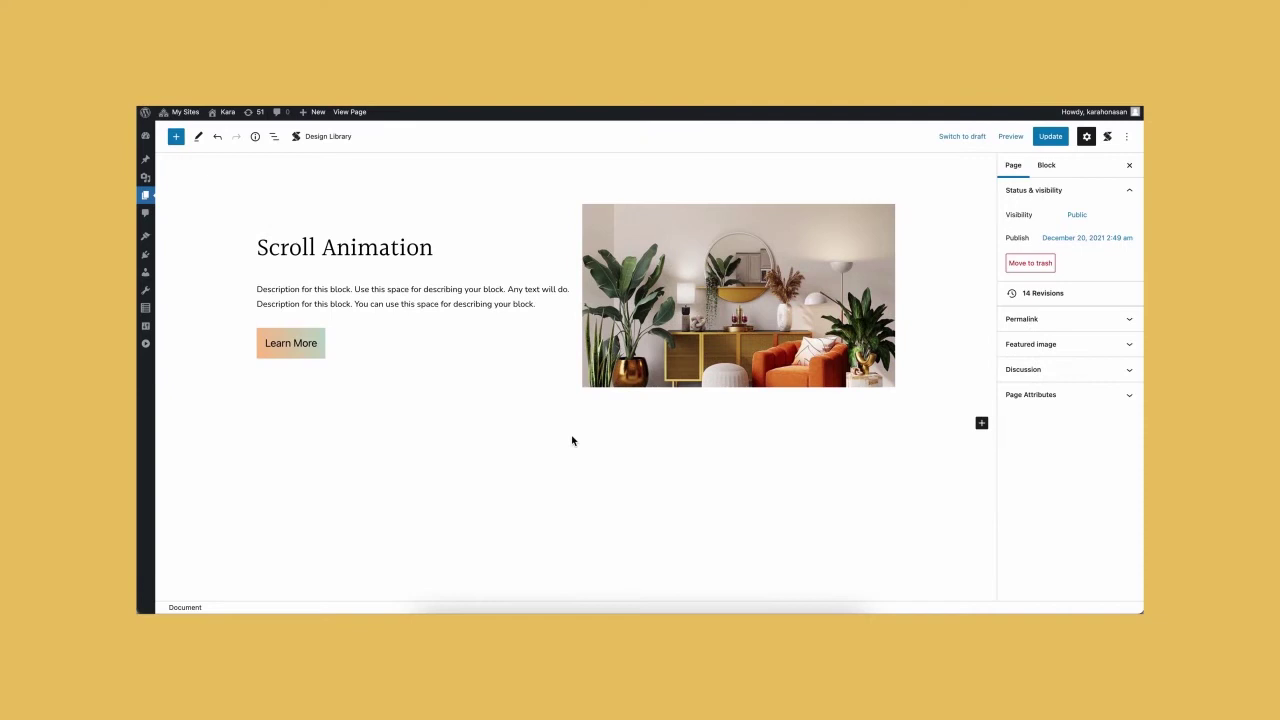
Insert a Spacer block below the Scroll Animation section and increase its height to leave a large gap.
{"action": "left_click", "coordinate": [572, 436]}
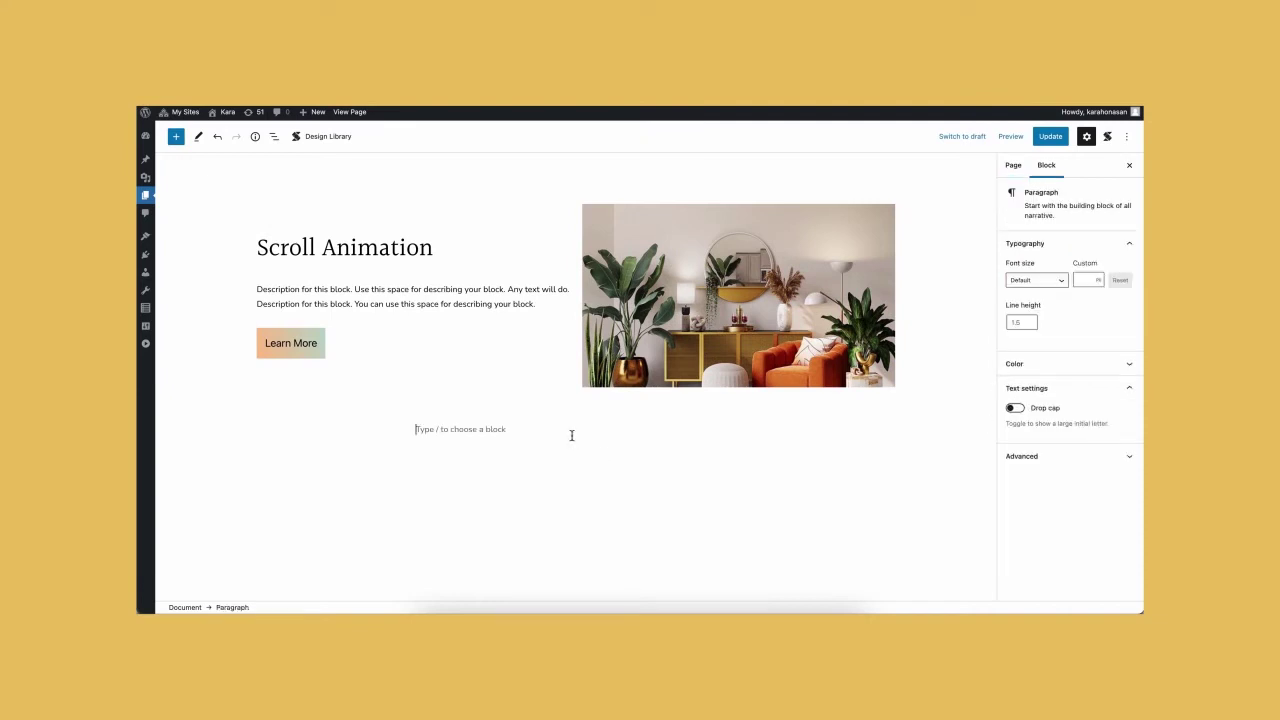
{"action": "type", "text": "/spacer"}
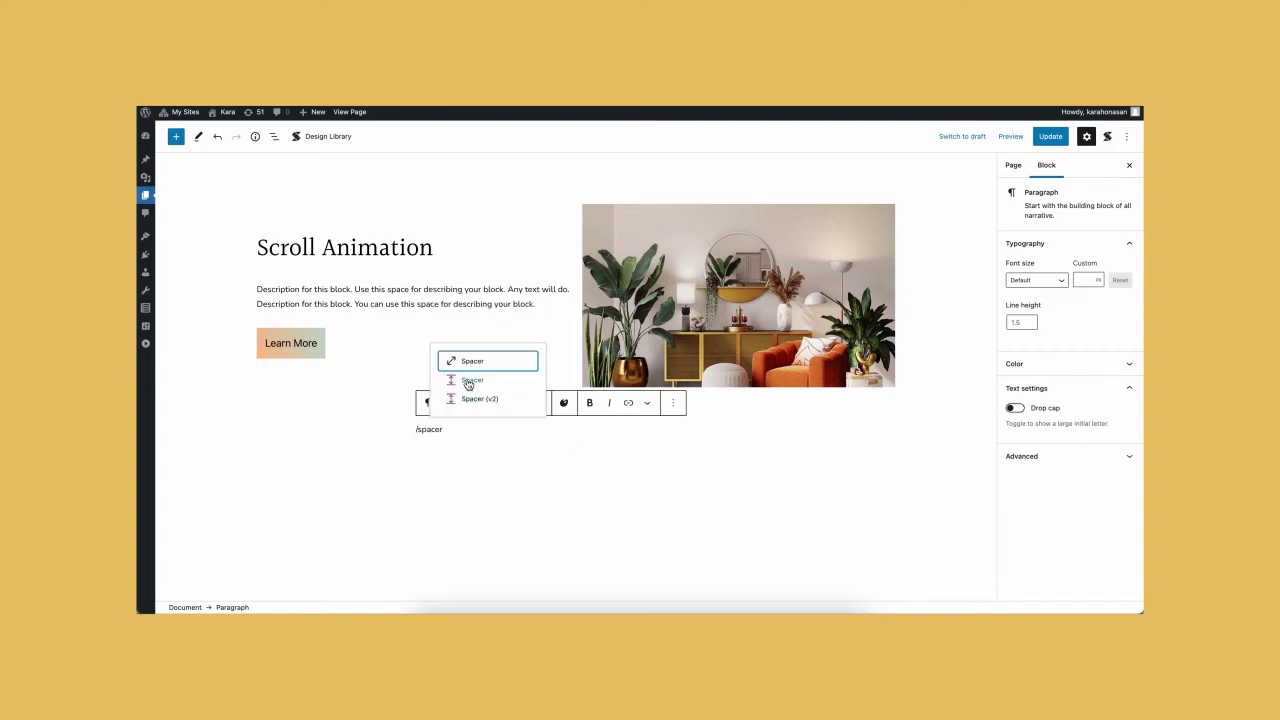
{"action": "left_click", "coordinate": [469, 385]}
{"action": "left_click", "coordinate": [572, 413]}
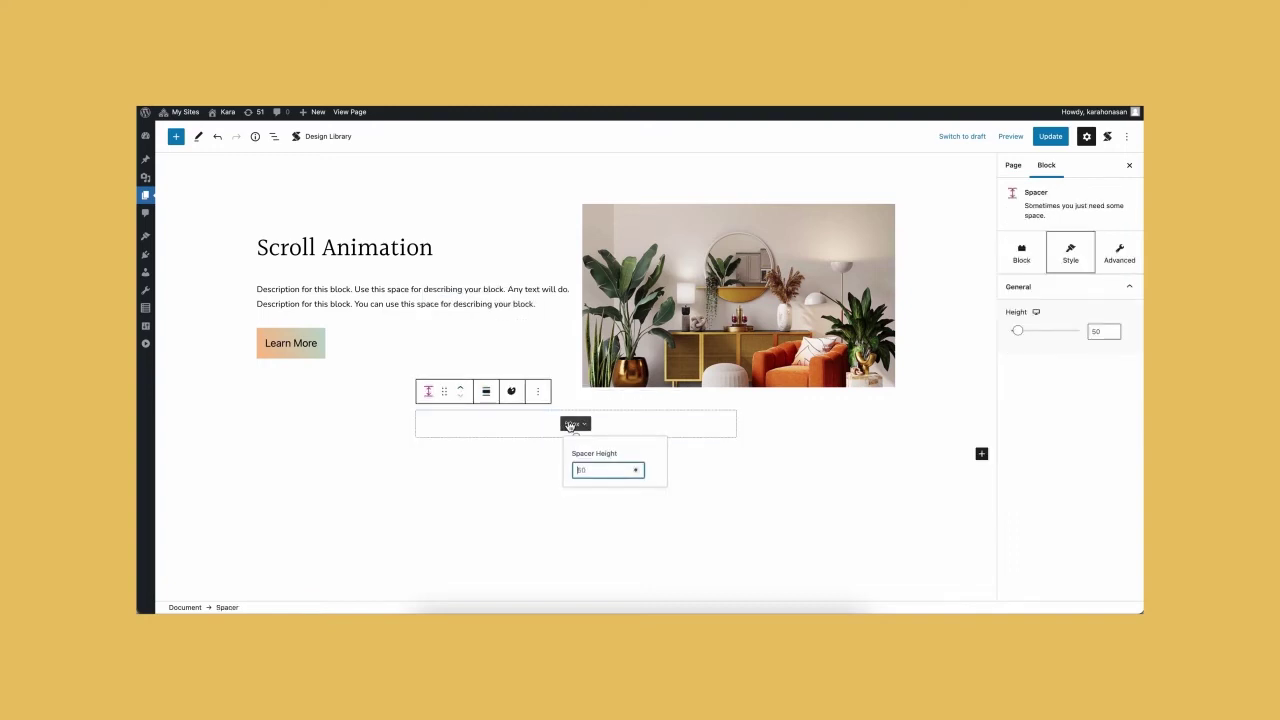
{"action": "type", "text": "00"}
{"action": "scroll", "coordinate": [823, 491], "scroll_direction": "down", "scroll_amount": 5}
{"action": "left_click", "coordinate": [909, 426]}
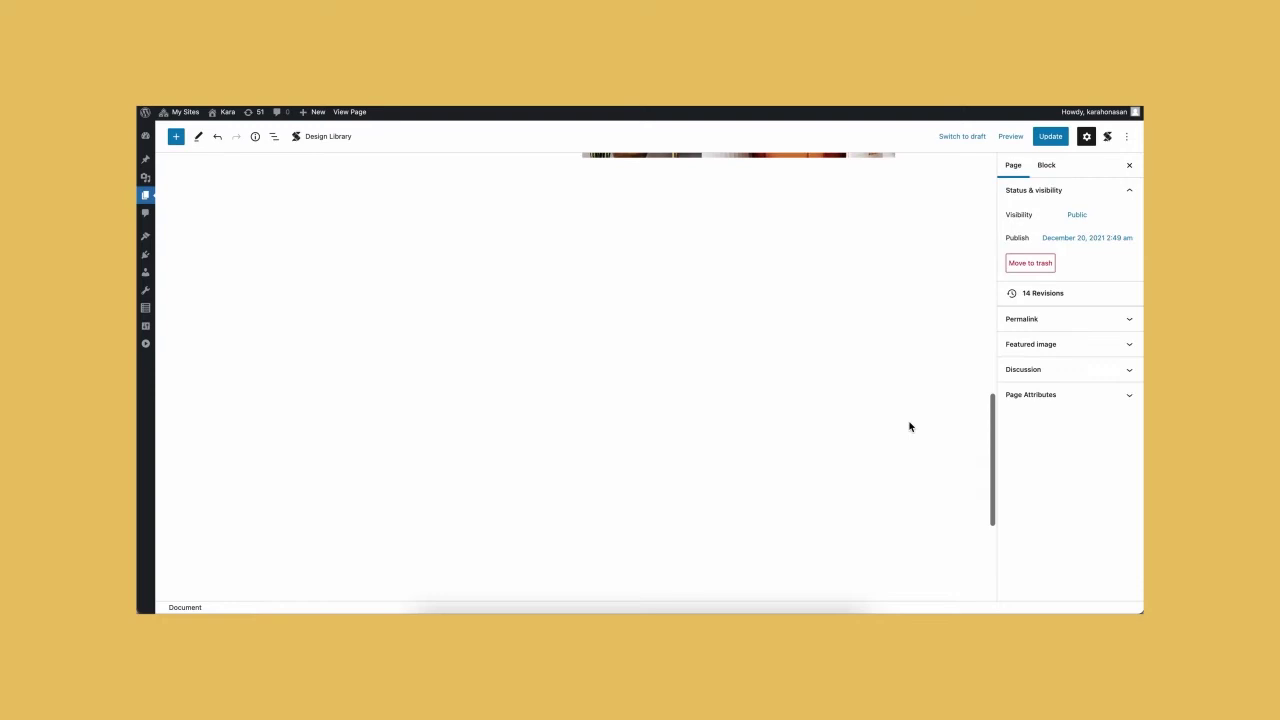
Select the Feature block containing the Scroll Animation heading and set its motion effect to Scroll Animation.
{"action": "scroll", "coordinate": [937, 391], "scroll_direction": "up", "scroll_amount": 5}
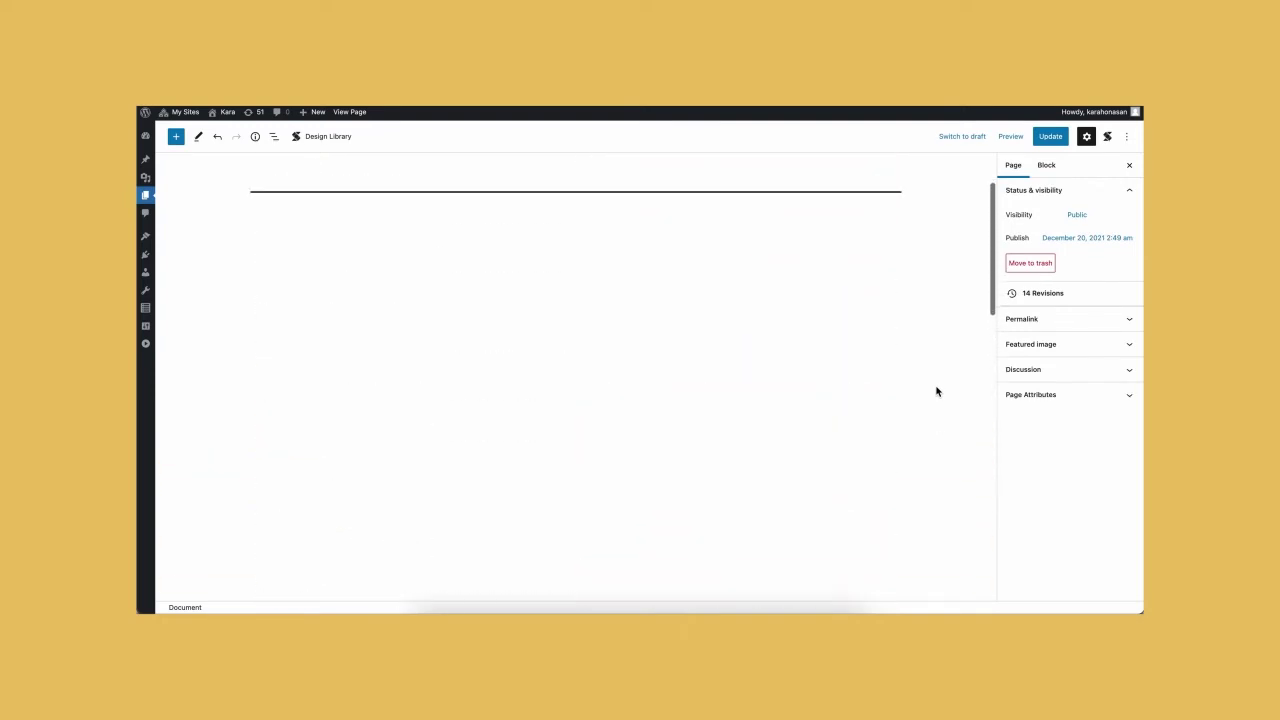
{"action": "scroll", "coordinate": [937, 391], "scroll_direction": "down", "scroll_amount": 3}
{"action": "scroll", "coordinate": [937, 391], "scroll_direction": "down", "scroll_amount": 5}
{"action": "scroll", "coordinate": [937, 391], "scroll_direction": "up", "scroll_amount": 4}
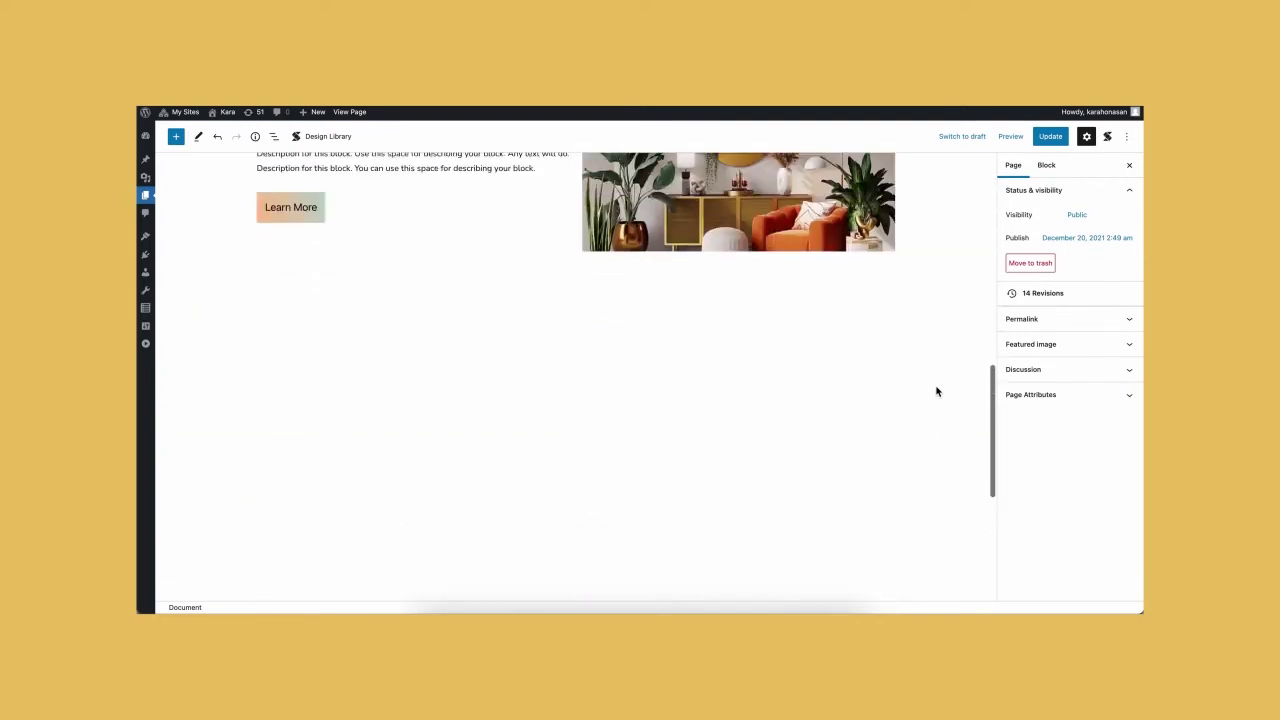
{"action": "scroll", "coordinate": [936, 387], "scroll_direction": "up", "scroll_amount": 1}
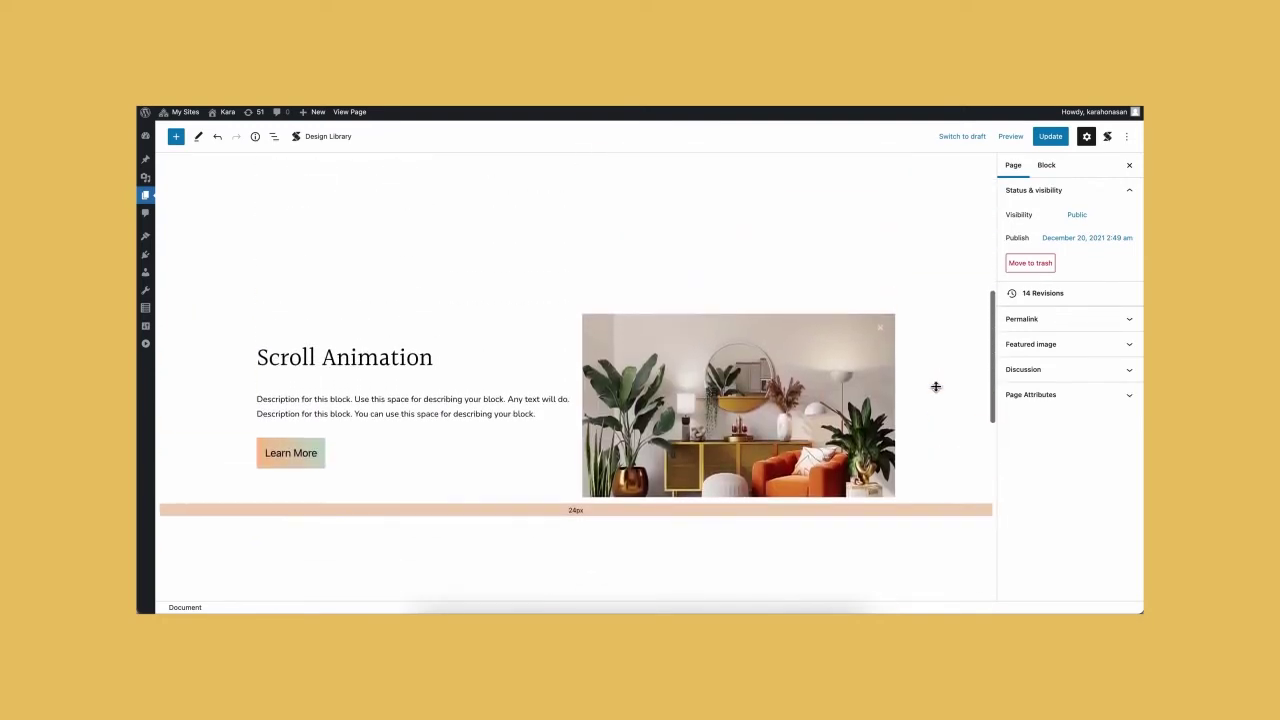
{"action": "left_click", "coordinate": [617, 512]}
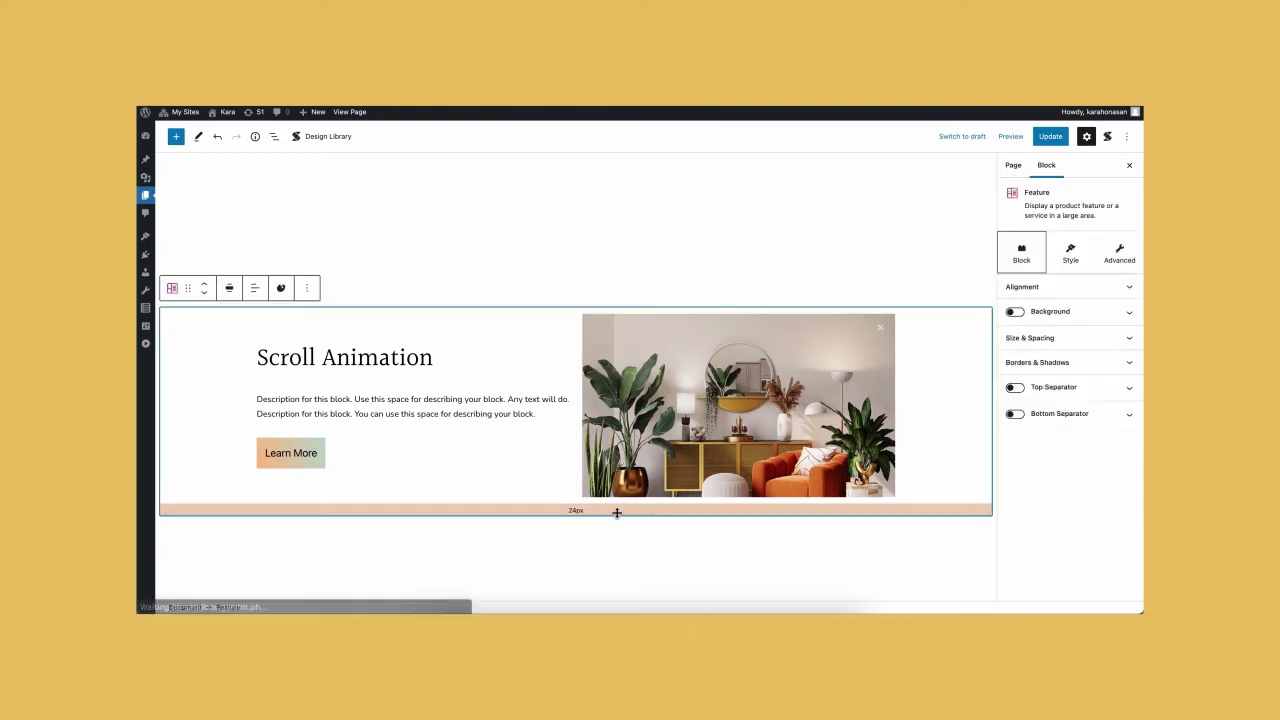
{"action": "left_click", "coordinate": [1117, 253]}
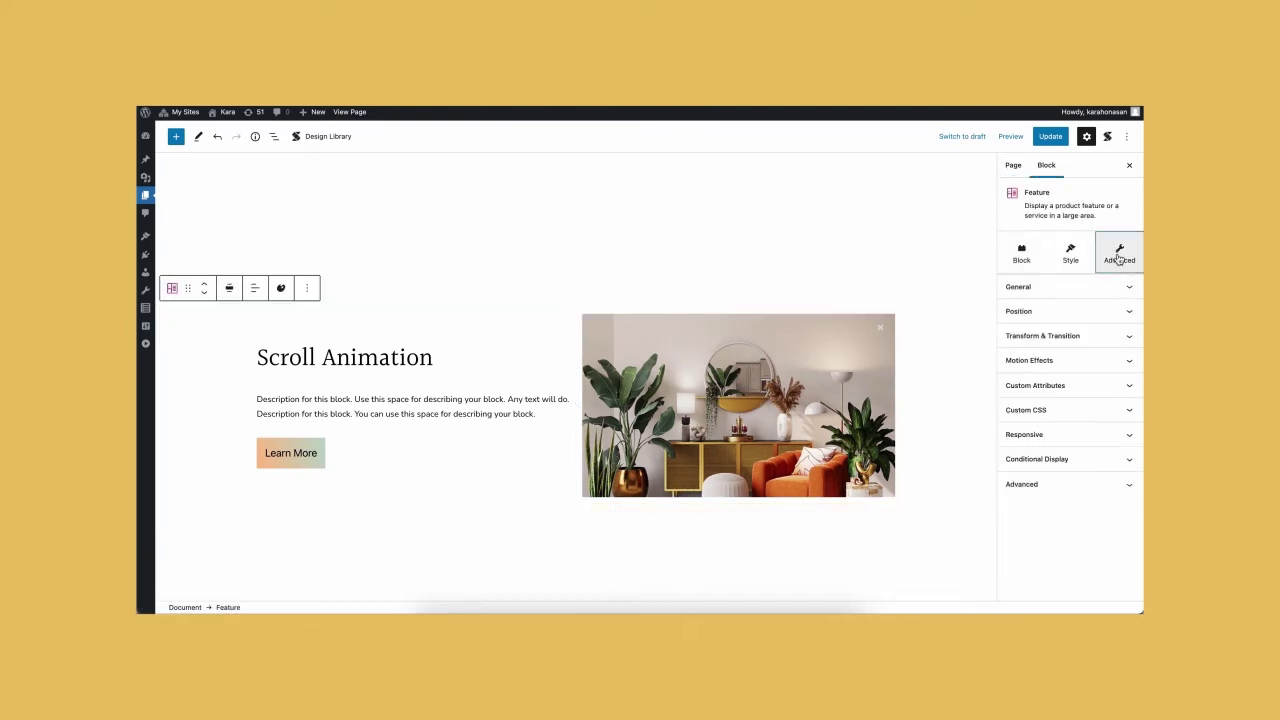
{"action": "left_click", "coordinate": [1083, 364]}
{"action": "left_click", "coordinate": [1100, 403]}
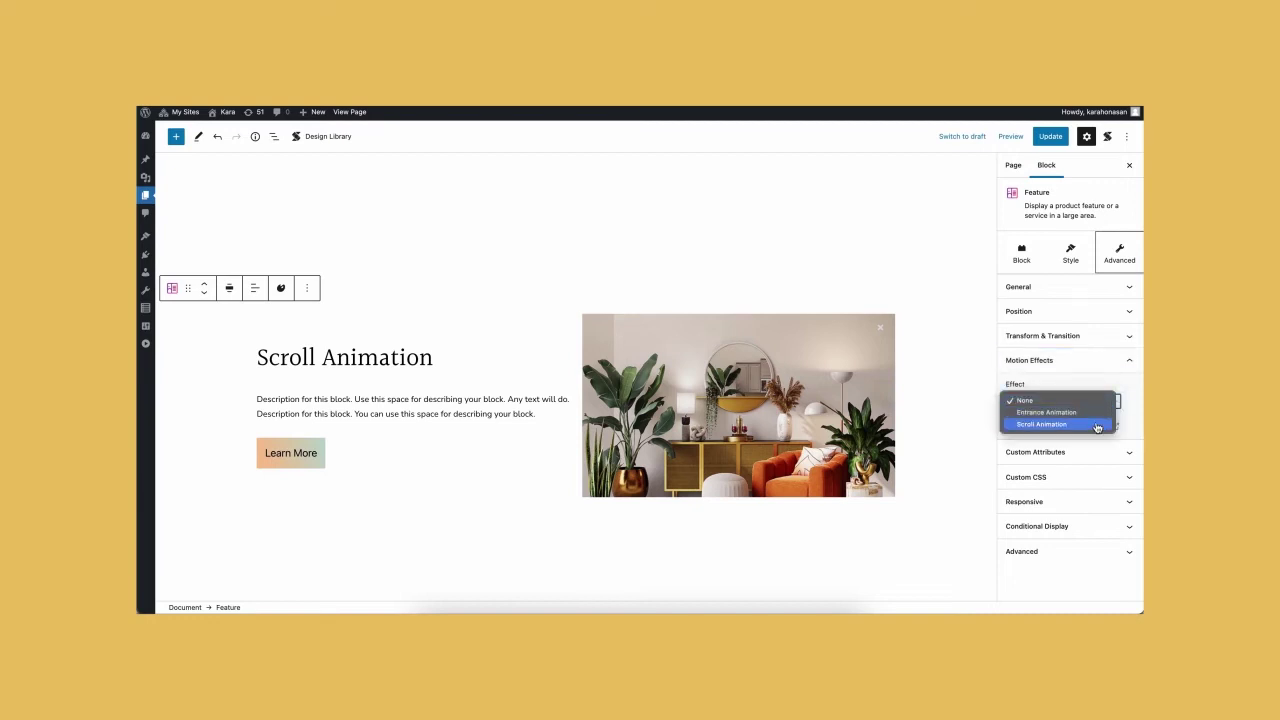
{"action": "left_click", "coordinate": [1088, 426]}
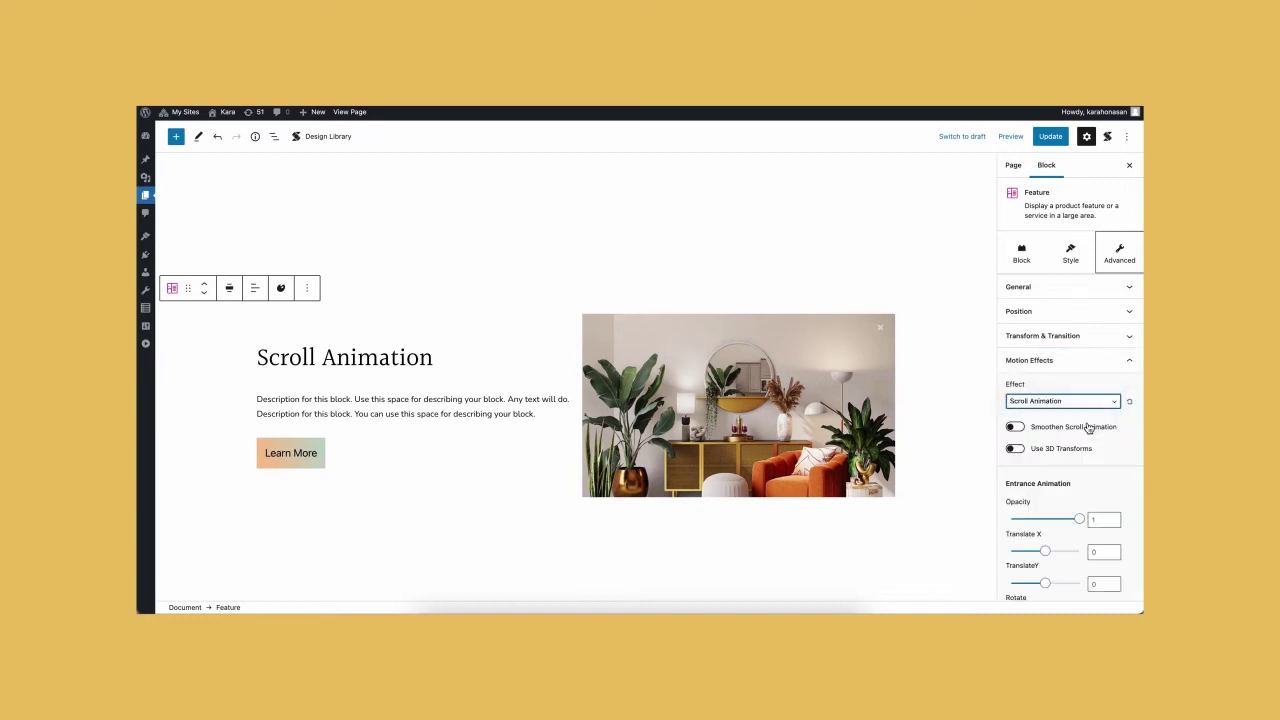
Try the Smoothen Scroll Animation and Use 3D Transforms options on the Feature block and reset both to off.
{"action": "scroll", "coordinate": [1088, 428], "scroll_direction": "down", "scroll_amount": 3}
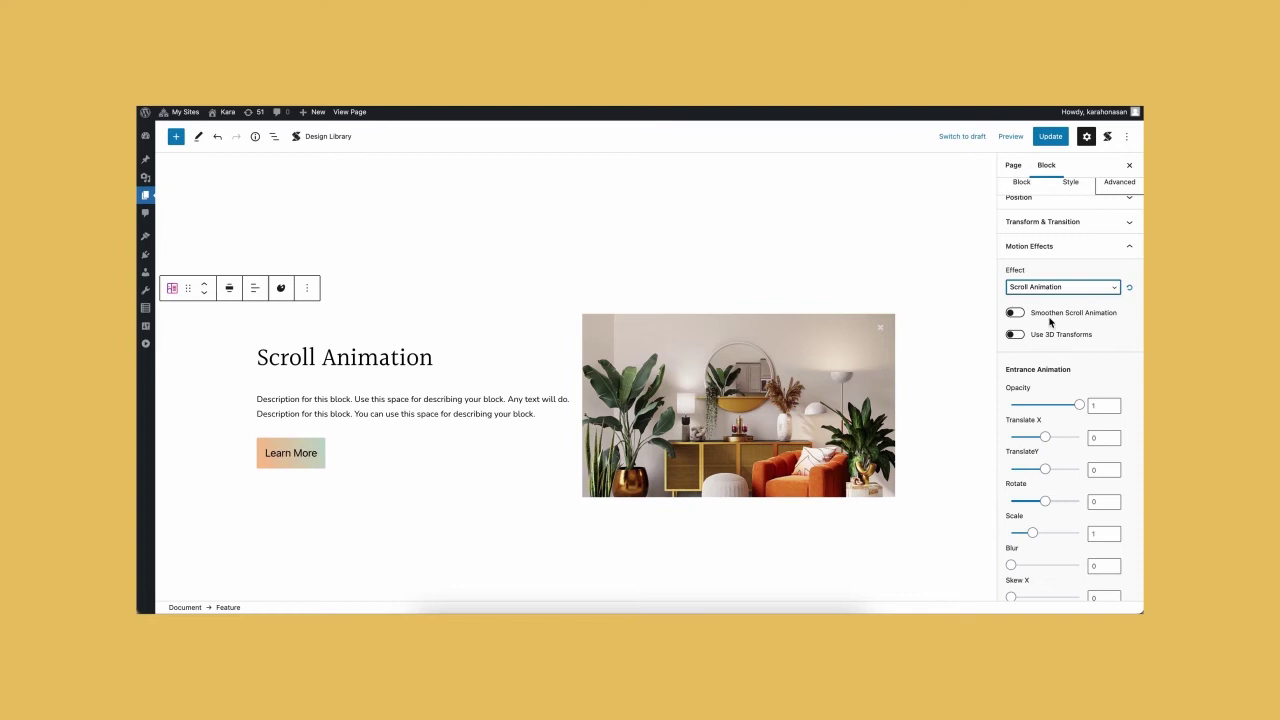
{"action": "left_click", "coordinate": [1015, 315]}
{"action": "left_click", "coordinate": [1014, 336]}
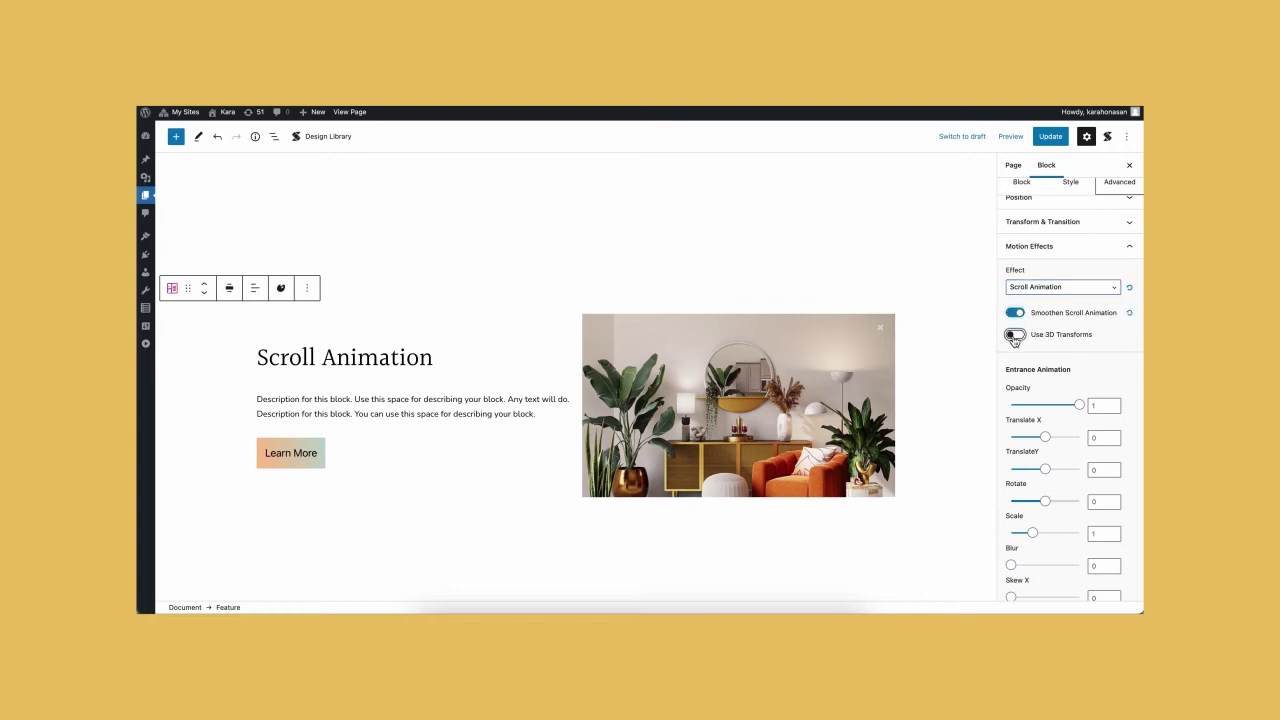
{"action": "left_click", "coordinate": [1129, 312]}
{"action": "left_click", "coordinate": [1129, 337]}
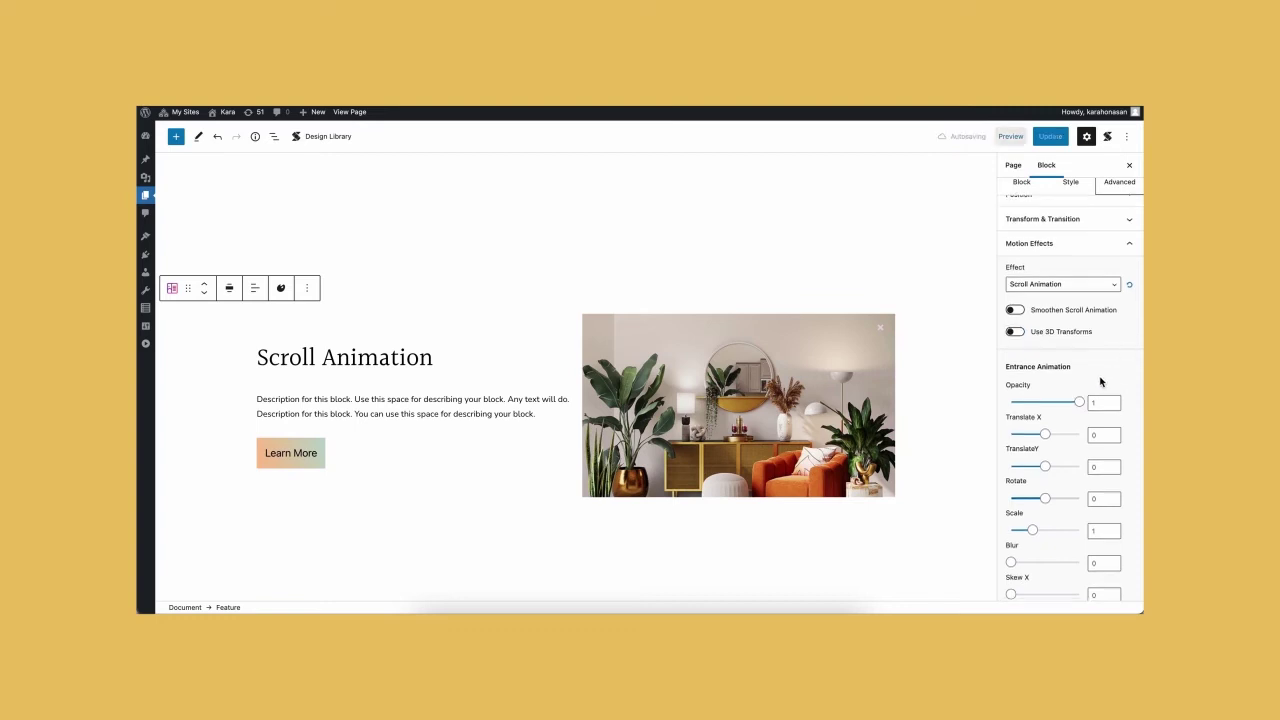
Examine the Feature block's entrance and exit animation settings and collapse its motion effects options.
{"action": "scroll", "coordinate": [1103, 368], "scroll_direction": "down", "scroll_amount": 3}
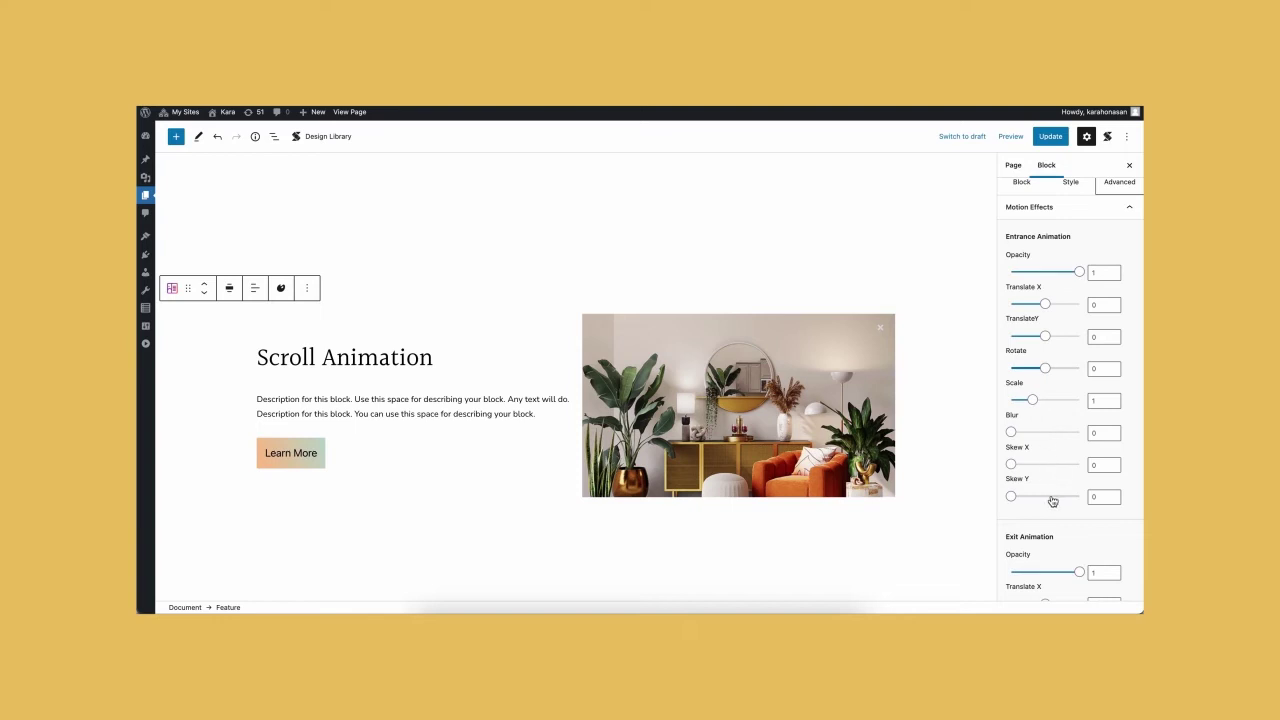
{"action": "scroll", "coordinate": [1051, 499], "scroll_direction": "down", "scroll_amount": 5}
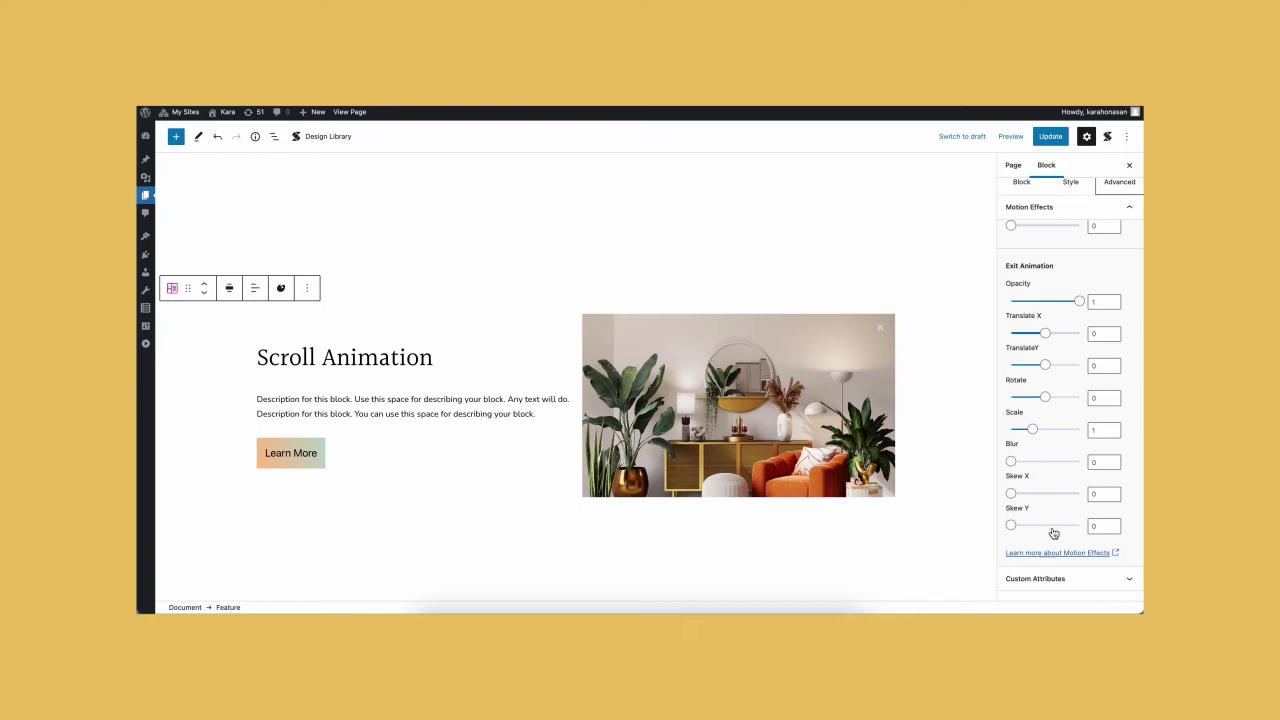
{"action": "left_click", "coordinate": [1129, 212]}
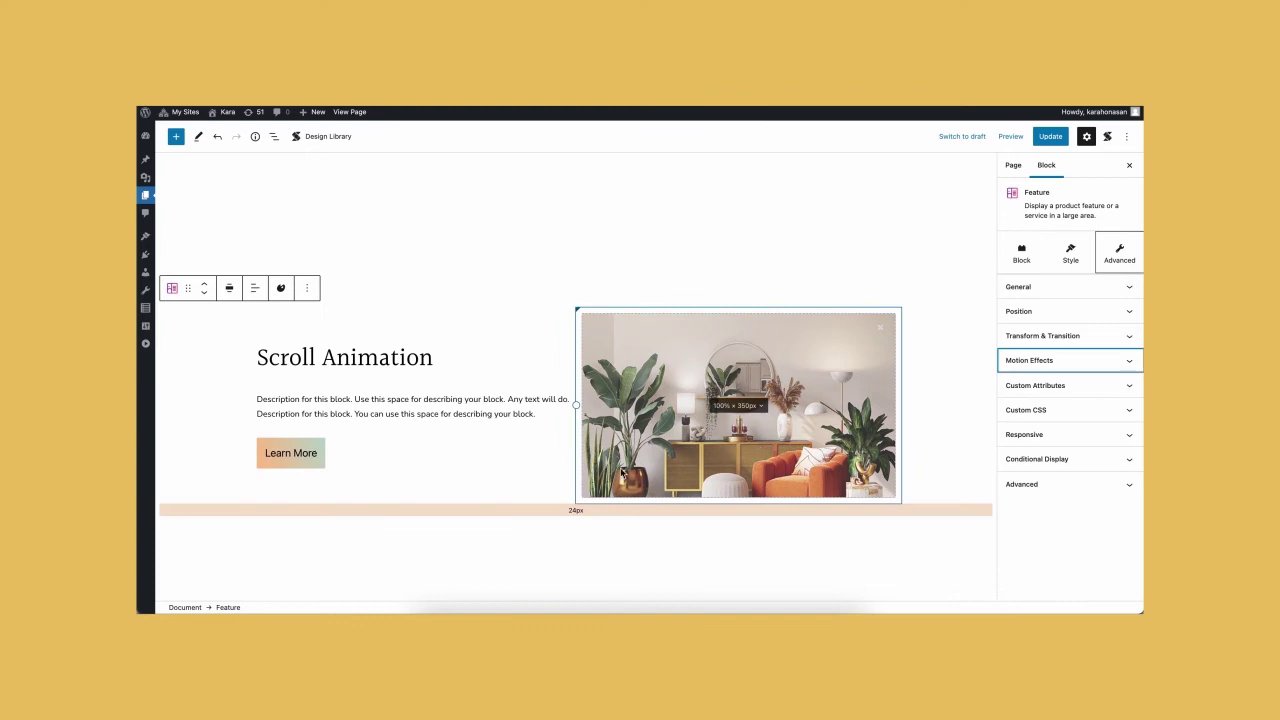
Apply the Scroll Animation effect to the text column and set its entrance Translate X to -300.
{"action": "left_click", "coordinate": [572, 402]}
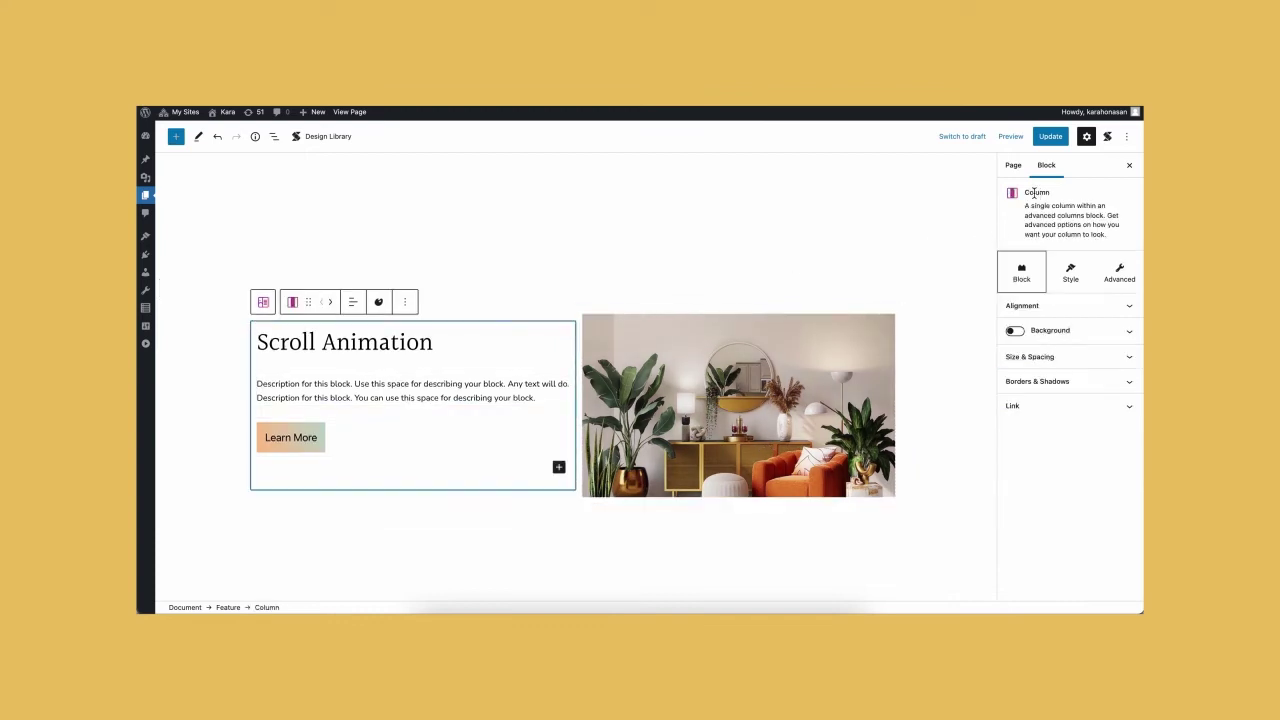
{"action": "left_click", "coordinate": [1121, 272]}
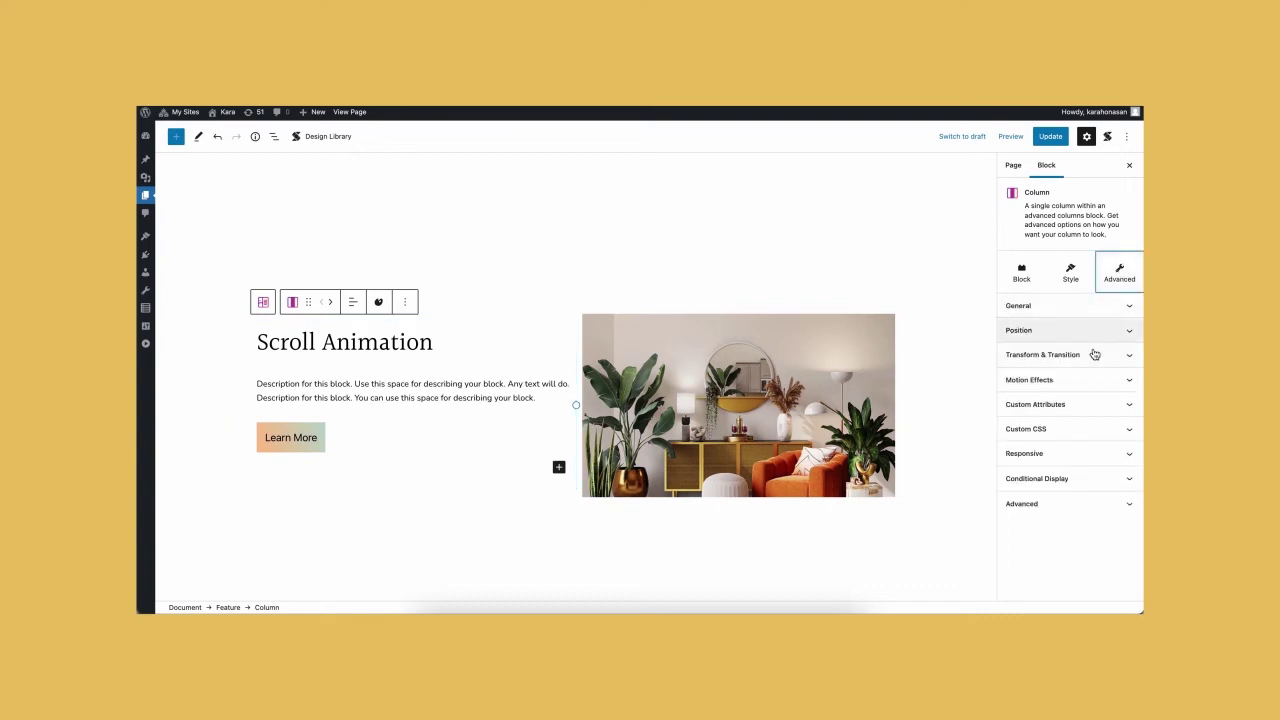
{"action": "left_click", "coordinate": [1089, 381]}
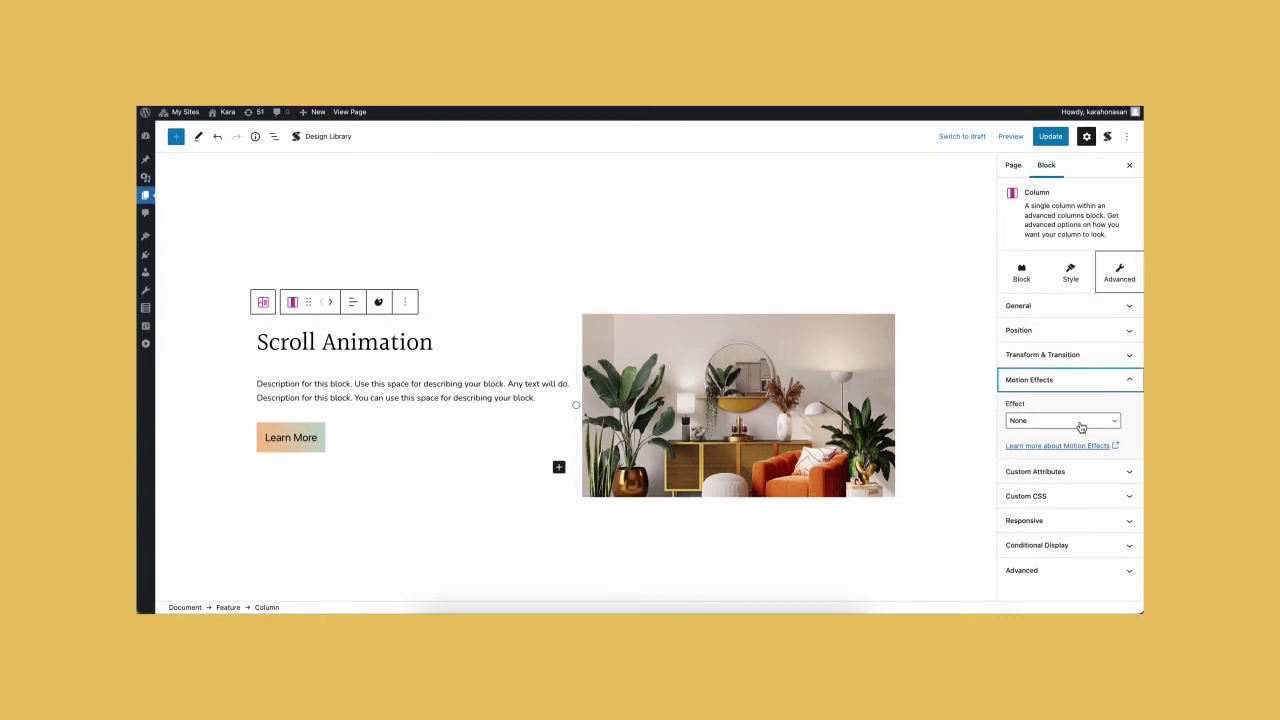
{"action": "left_click", "coordinate": [1080, 423]}
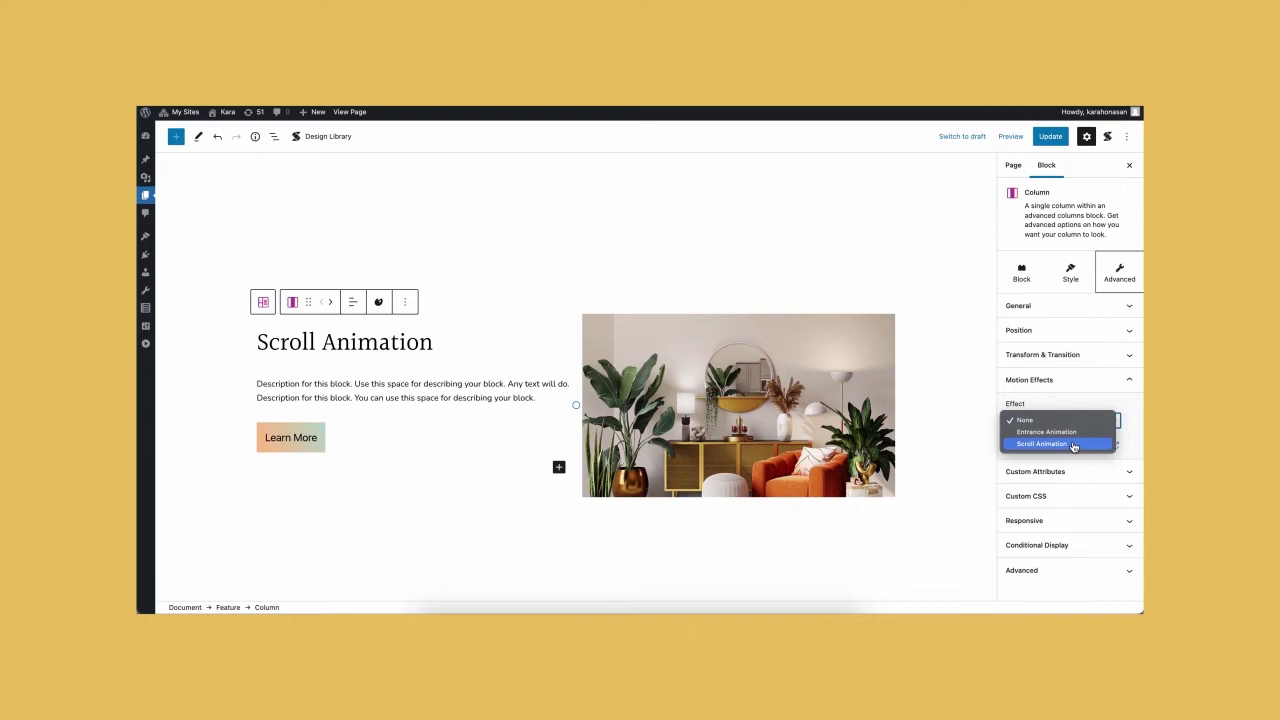
{"action": "left_click", "coordinate": [1061, 444]}
{"action": "scroll", "coordinate": [1074, 447], "scroll_direction": "down", "scroll_amount": 5}
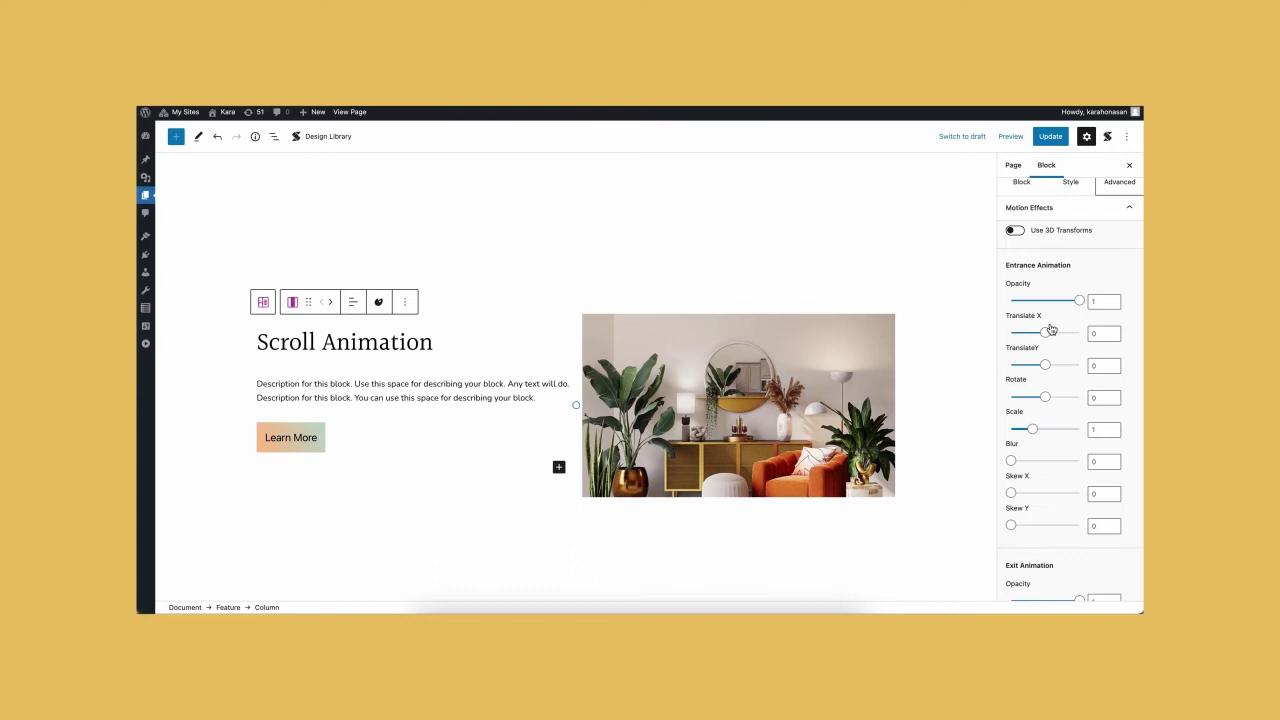
{"action": "left_click_drag", "start_coordinate": [1045, 333], "coordinate": [1005, 338]}
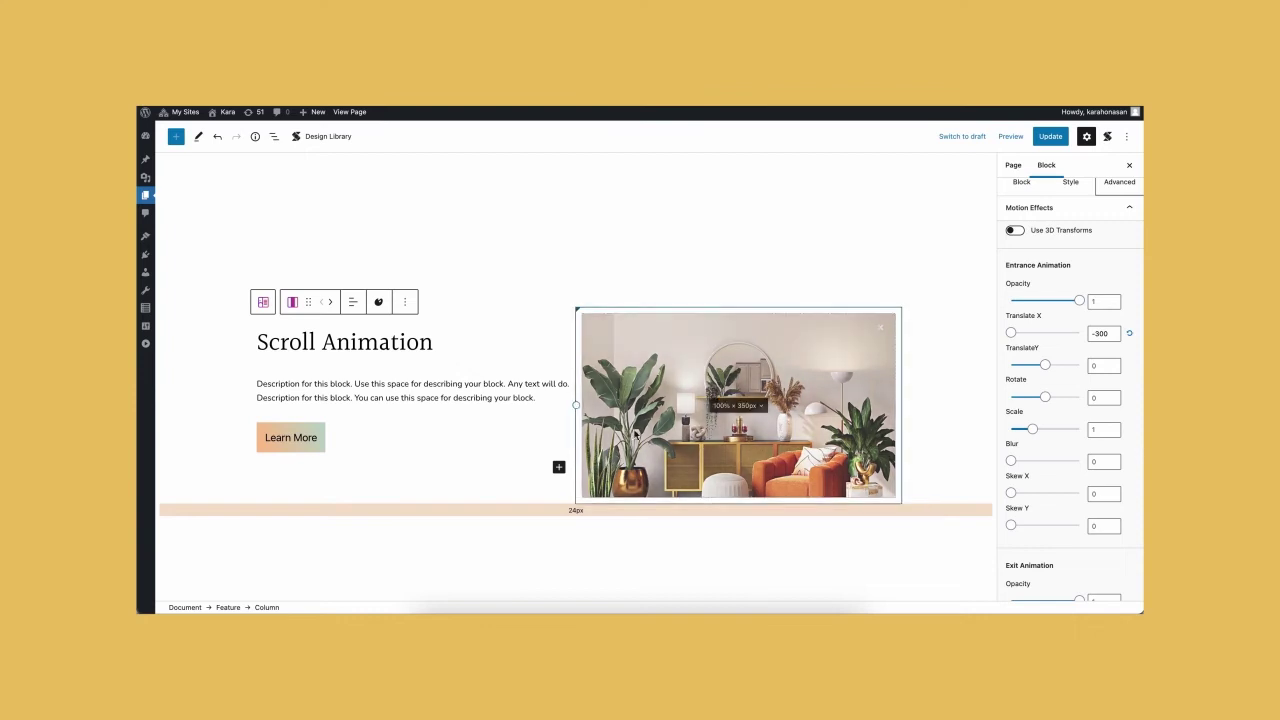
Apply the Scroll Animation effect to the image column and set its entrance Translate X to 300.
{"action": "left_click", "coordinate": [576, 404]}
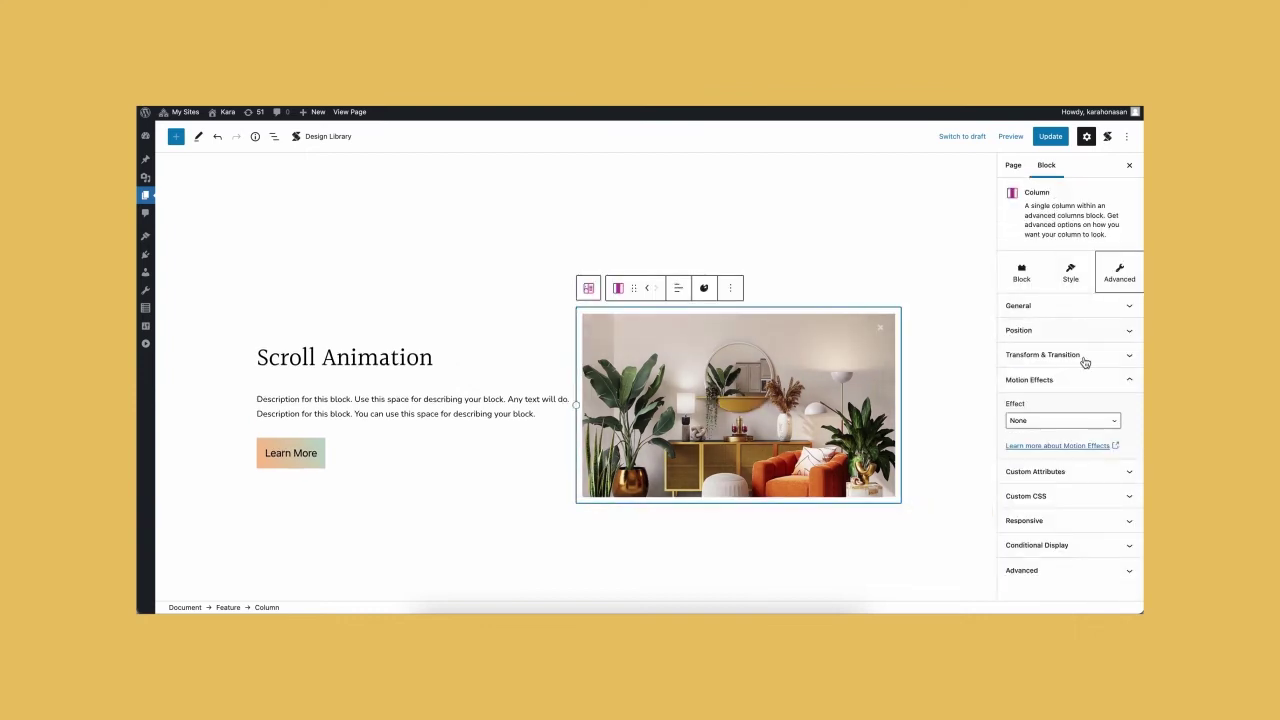
{"action": "left_click", "coordinate": [1080, 424]}
{"action": "left_click", "coordinate": [1075, 446]}
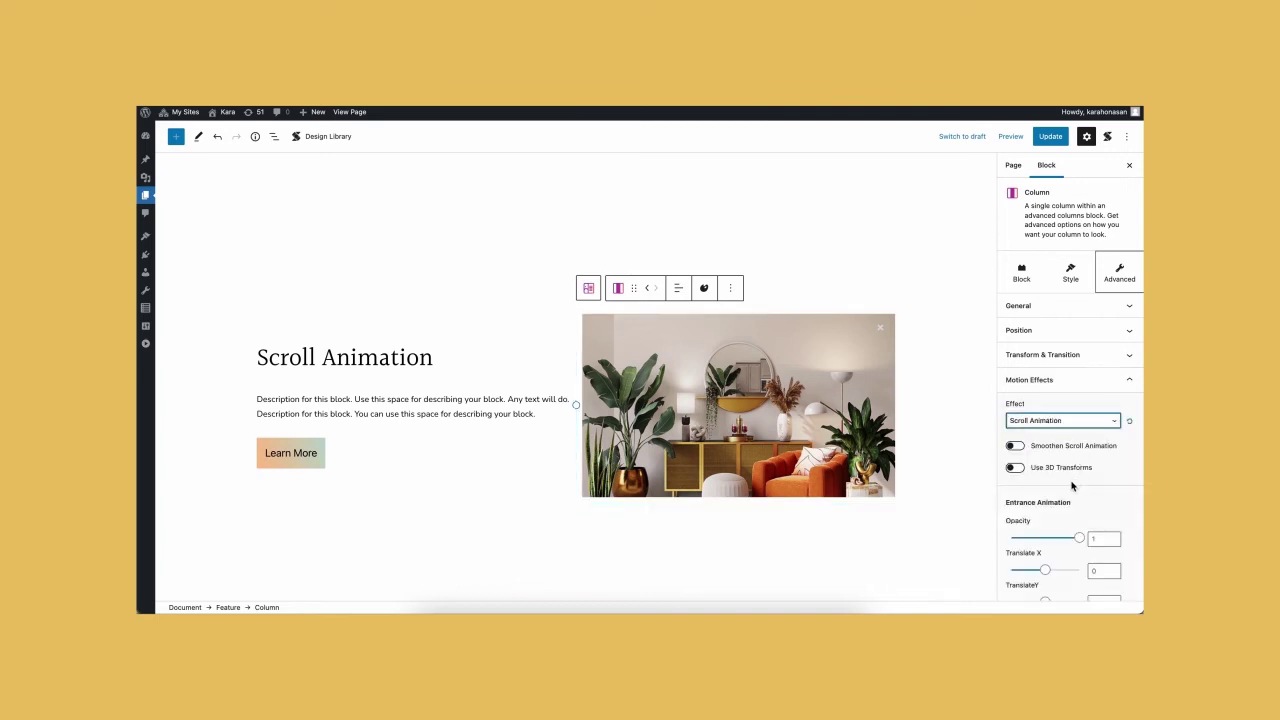
{"action": "scroll", "coordinate": [1072, 487], "scroll_direction": "down", "scroll_amount": 3}
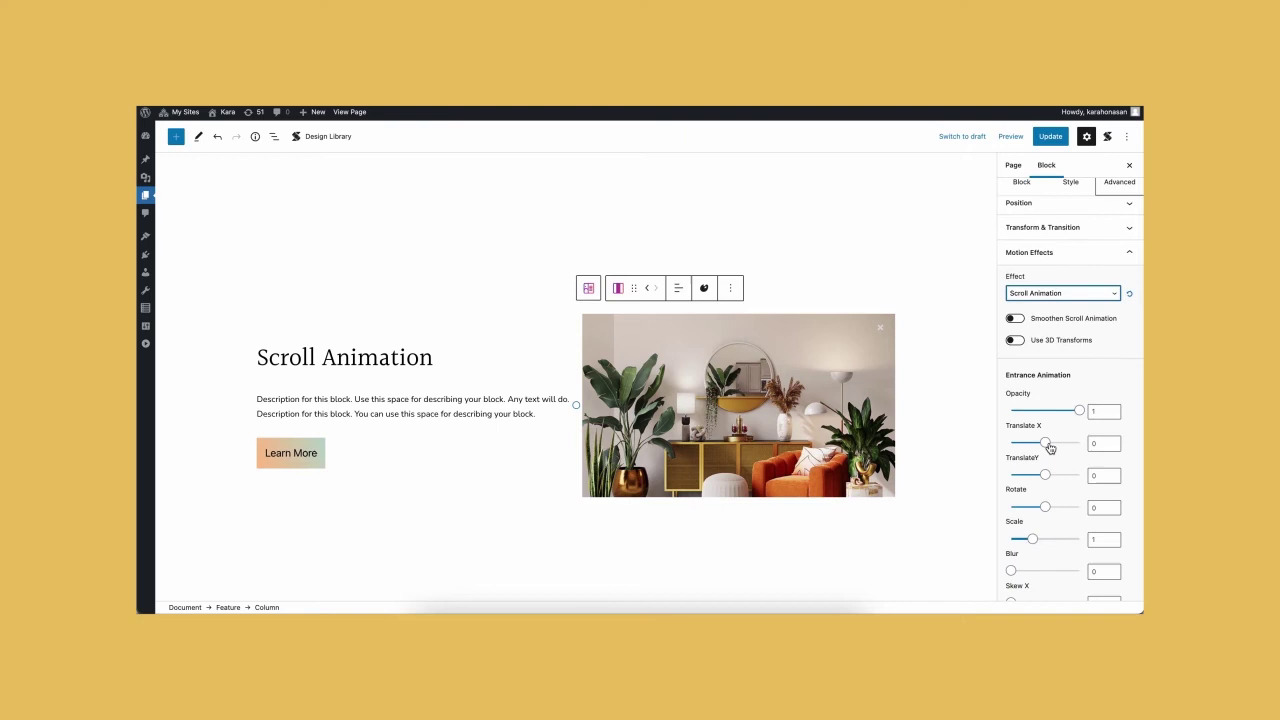
{"action": "left_click_drag", "start_coordinate": [1045, 442], "coordinate": [1090, 447]}
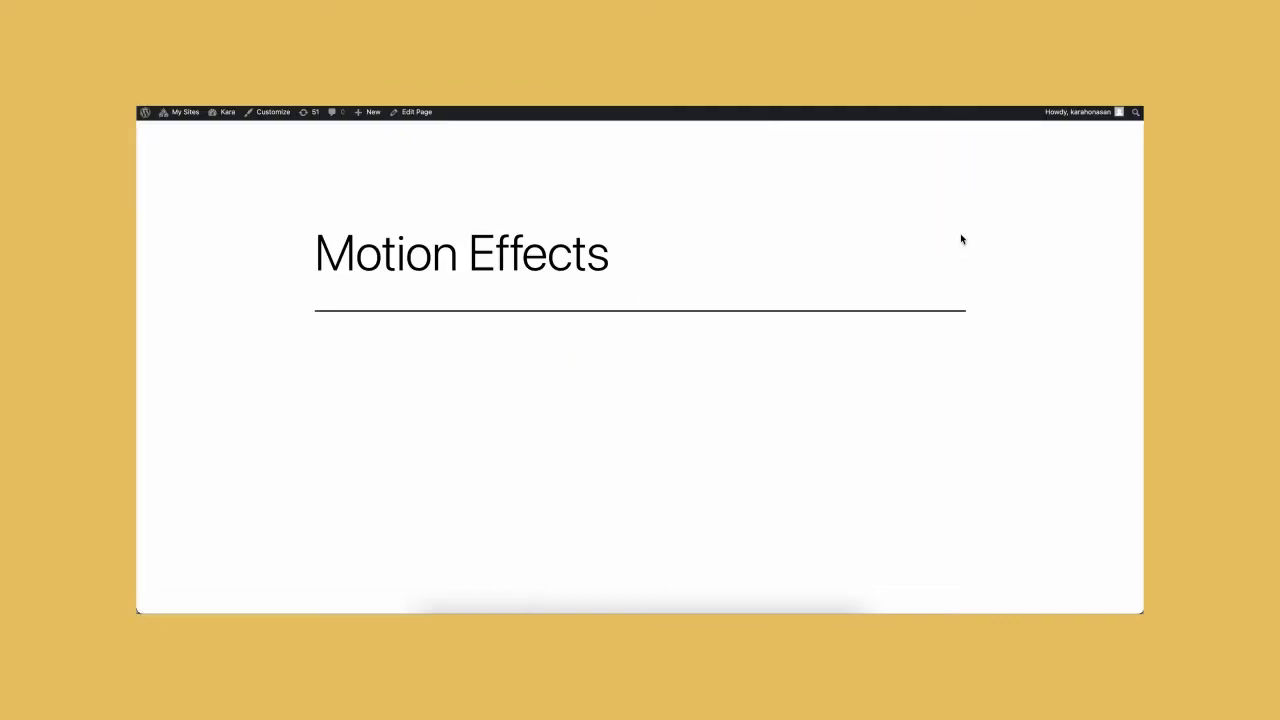
Examine in the page preview how the text and image columns move while scrolling down and back up.
{"action": "scroll", "coordinate": [1073, 313], "scroll_direction": "down", "scroll_amount": 5}
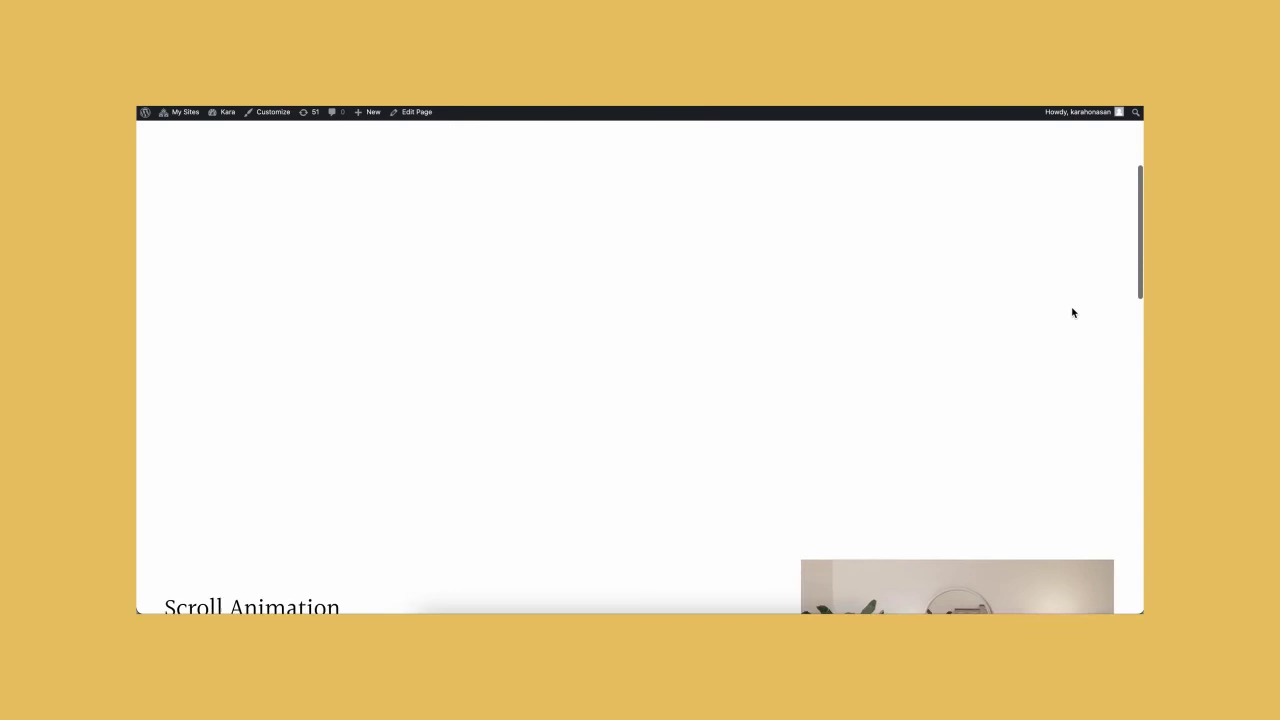
{"action": "scroll", "coordinate": [1073, 313], "scroll_direction": "down", "scroll_amount": 3}
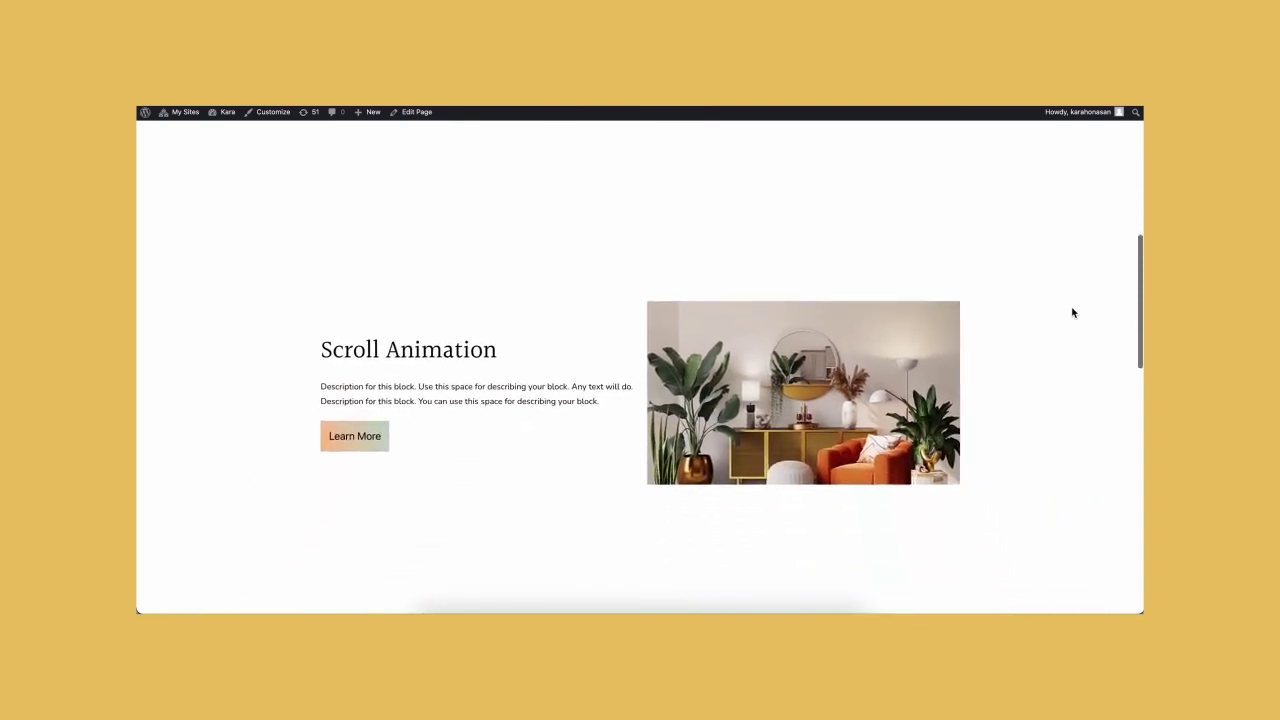
{"action": "scroll", "coordinate": [1073, 313], "scroll_direction": "down", "scroll_amount": 4}
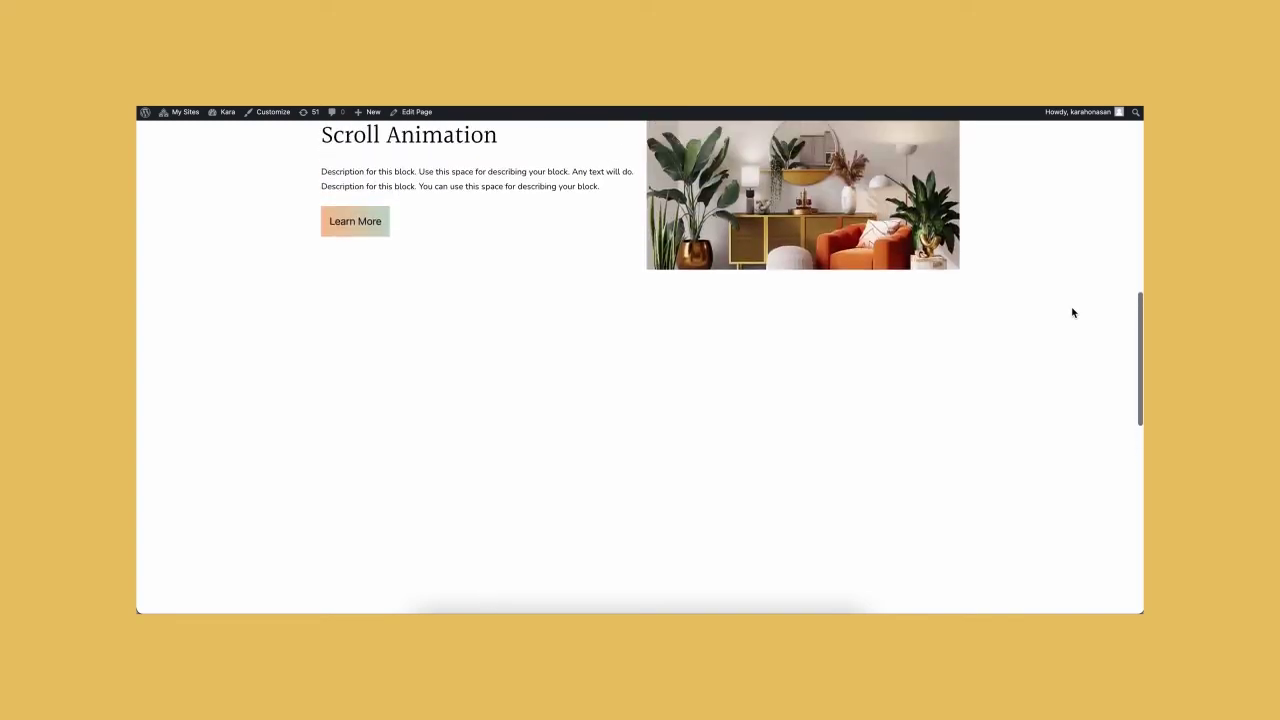
{"action": "scroll", "coordinate": [1073, 313], "scroll_direction": "up", "scroll_amount": 6}
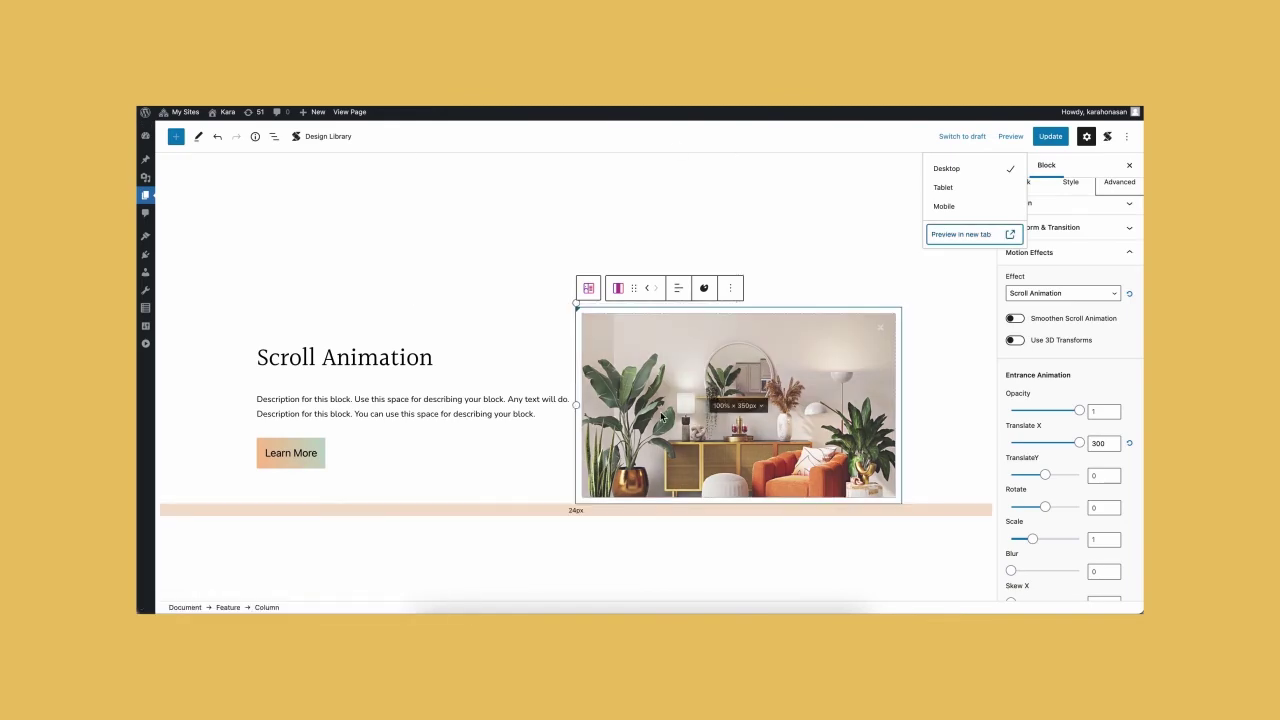
Set the text column's exit animation to Translate Y 300 and Translate X 300.
{"action": "left_click", "coordinate": [575, 406]}
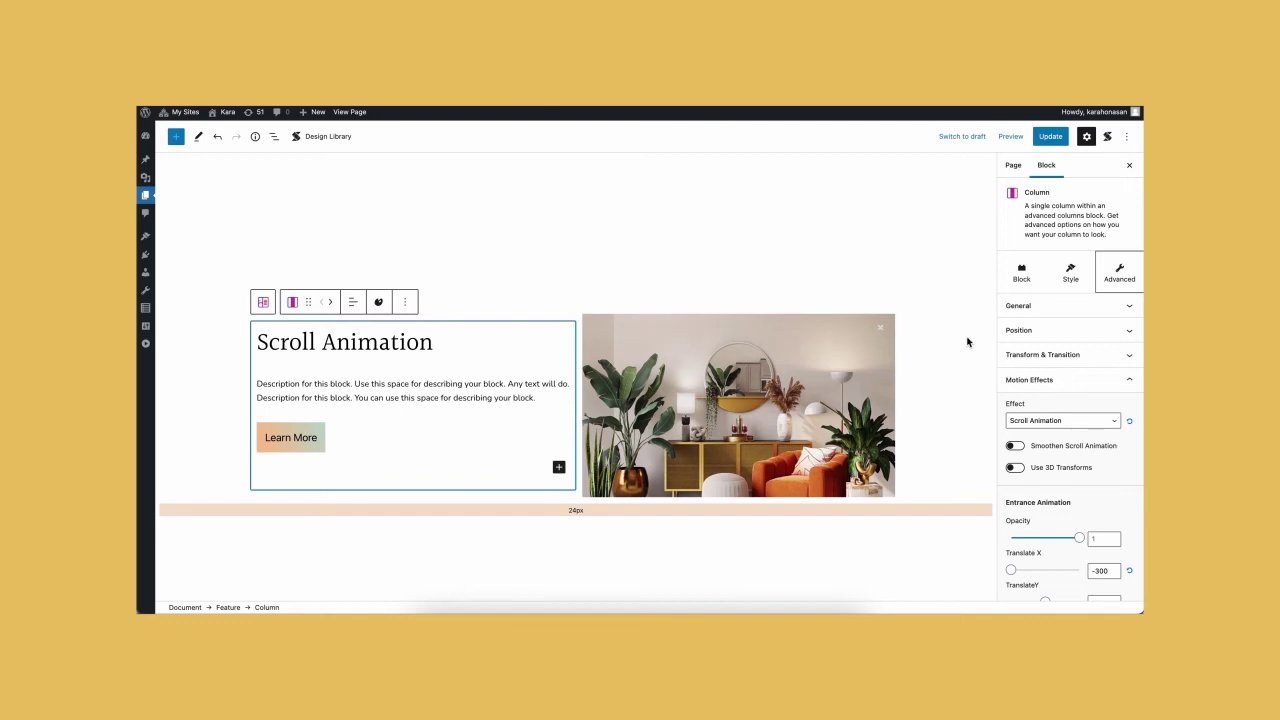
{"action": "scroll", "coordinate": [1038, 392], "scroll_direction": "down", "scroll_amount": 5}
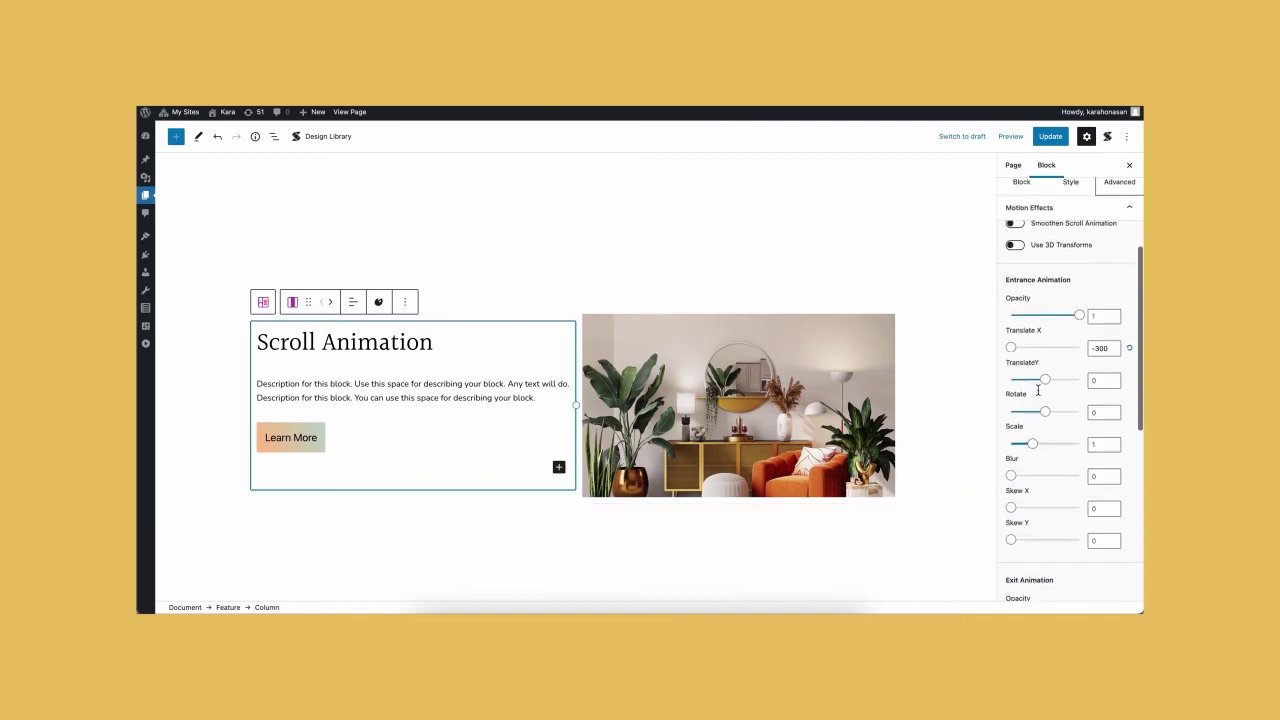
{"action": "scroll", "coordinate": [1038, 392], "scroll_direction": "down", "scroll_amount": 6}
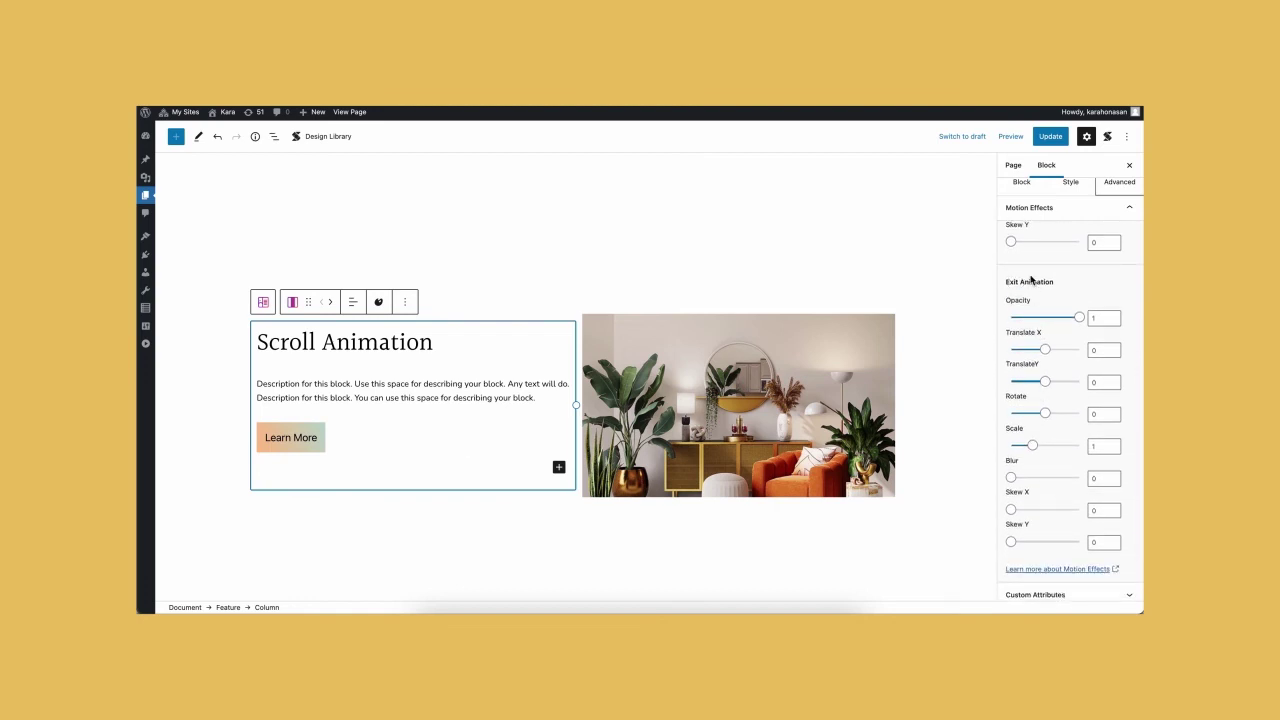
{"action": "scroll", "coordinate": [1048, 351], "scroll_direction": "down", "scroll_amount": 1}
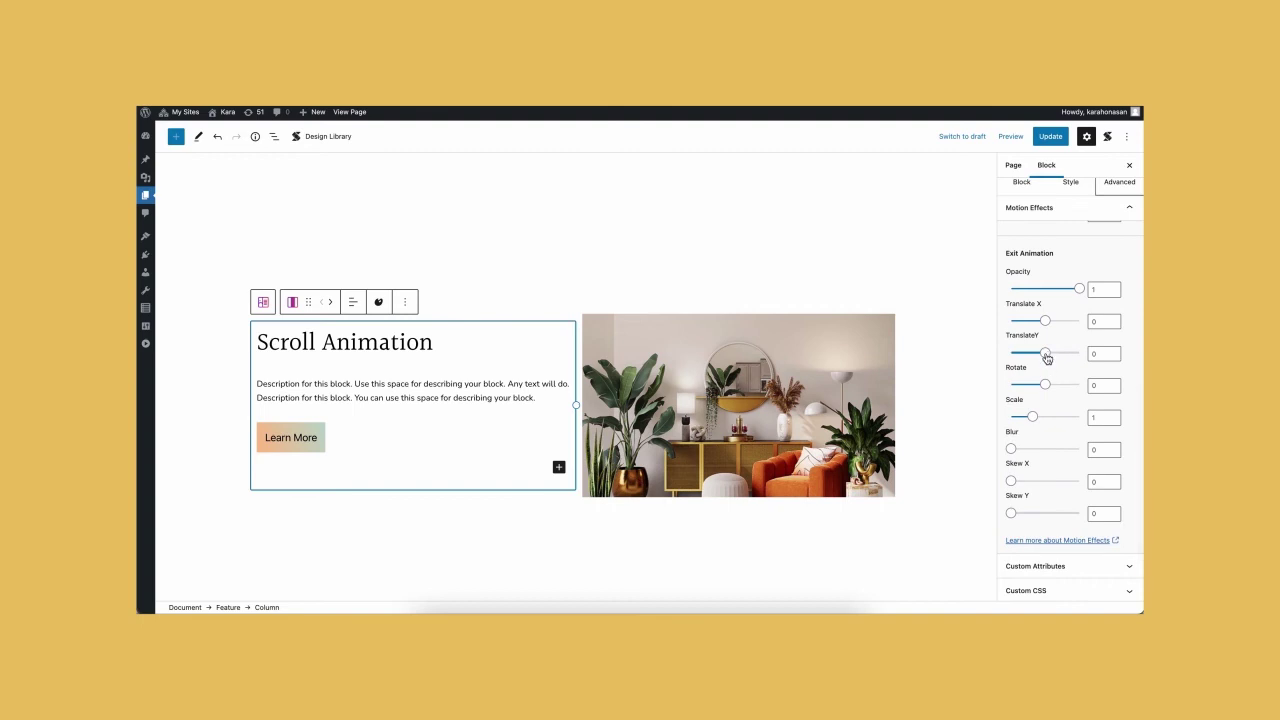
{"action": "left_click_drag", "start_coordinate": [1046, 358], "coordinate": [1086, 349]}
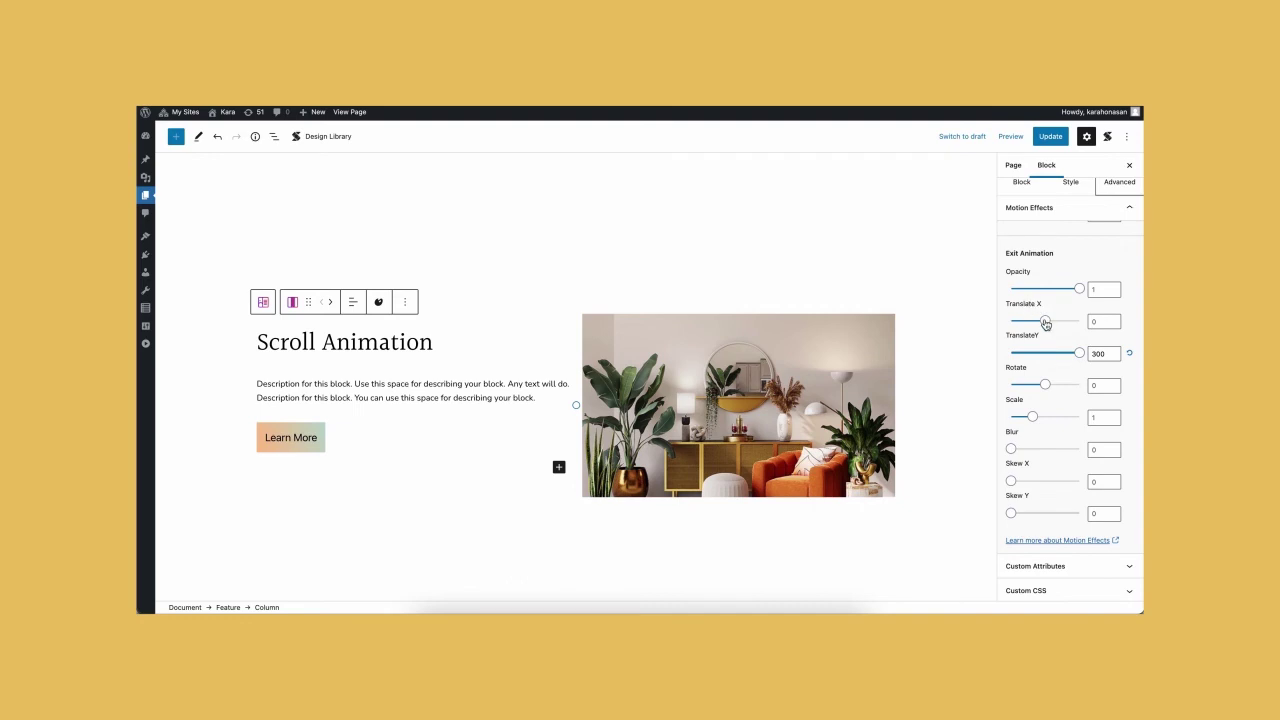
{"action": "left_click_drag", "start_coordinate": [1045, 322], "coordinate": [1096, 314]}
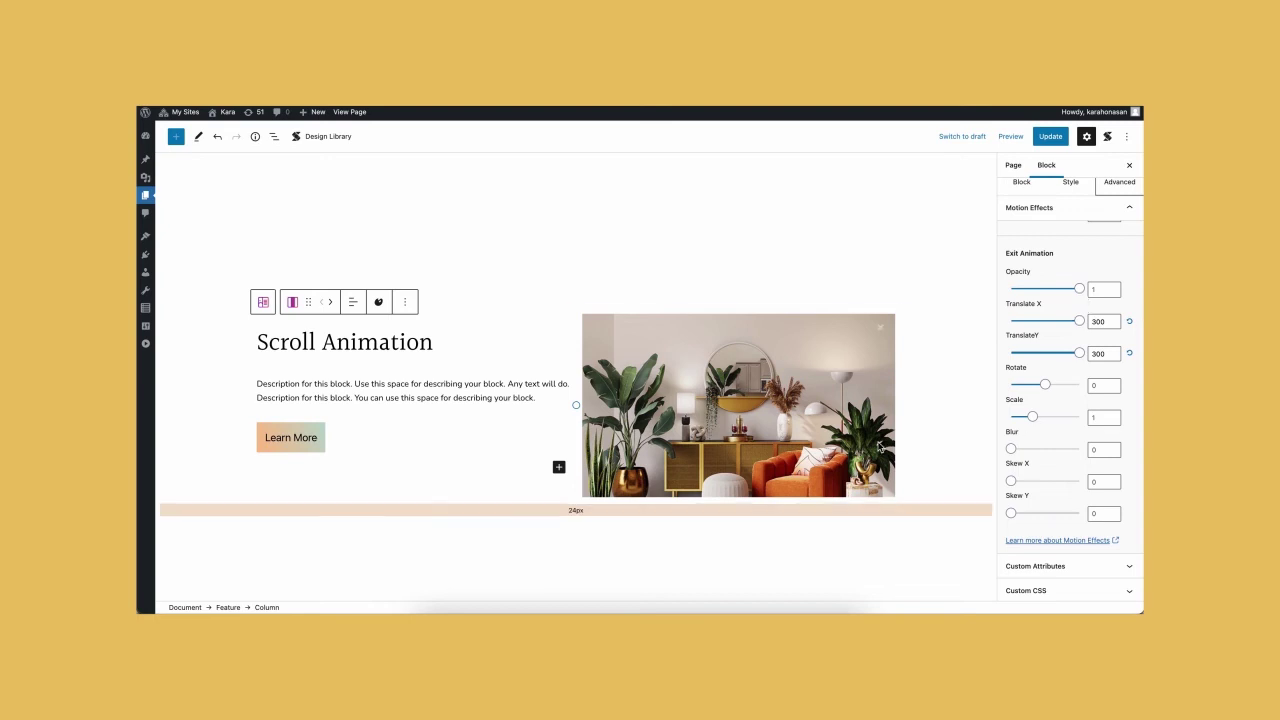
Set the image column's exit animation to Translate Y -300 and Translate X -300.
{"action": "left_click", "coordinate": [578, 406]}
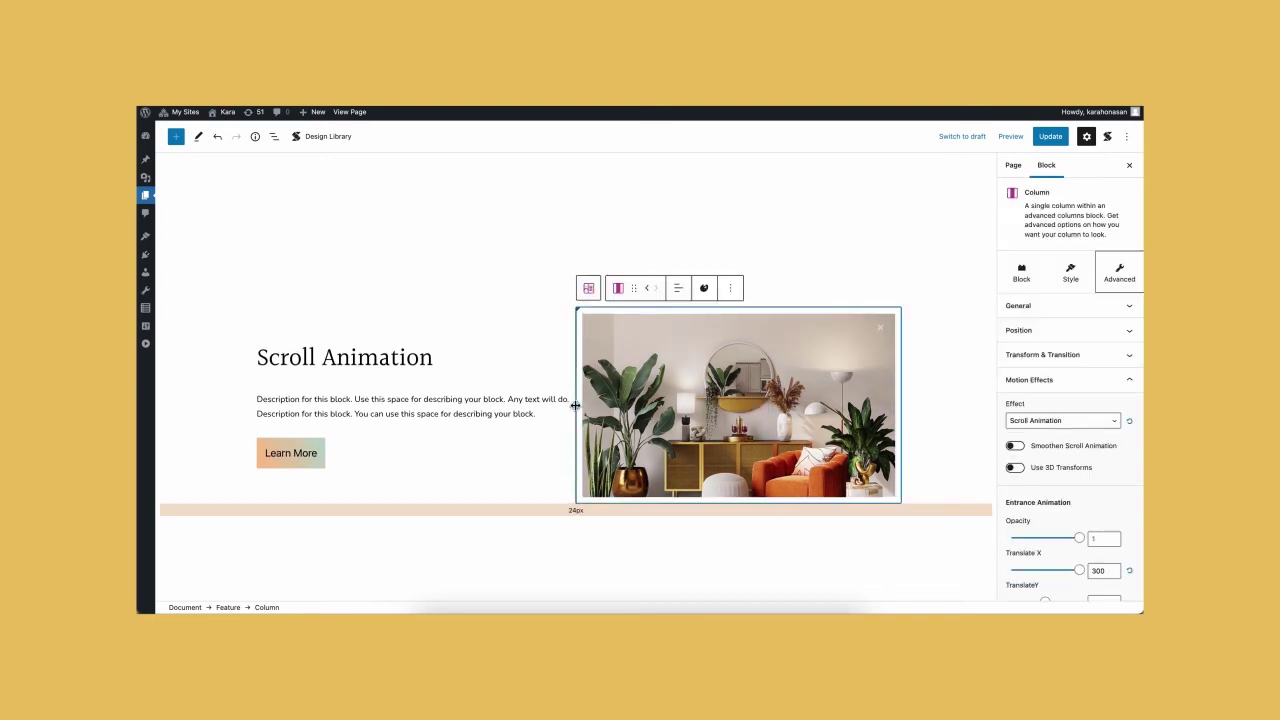
{"action": "scroll", "coordinate": [1086, 394], "scroll_direction": "down", "scroll_amount": 3}
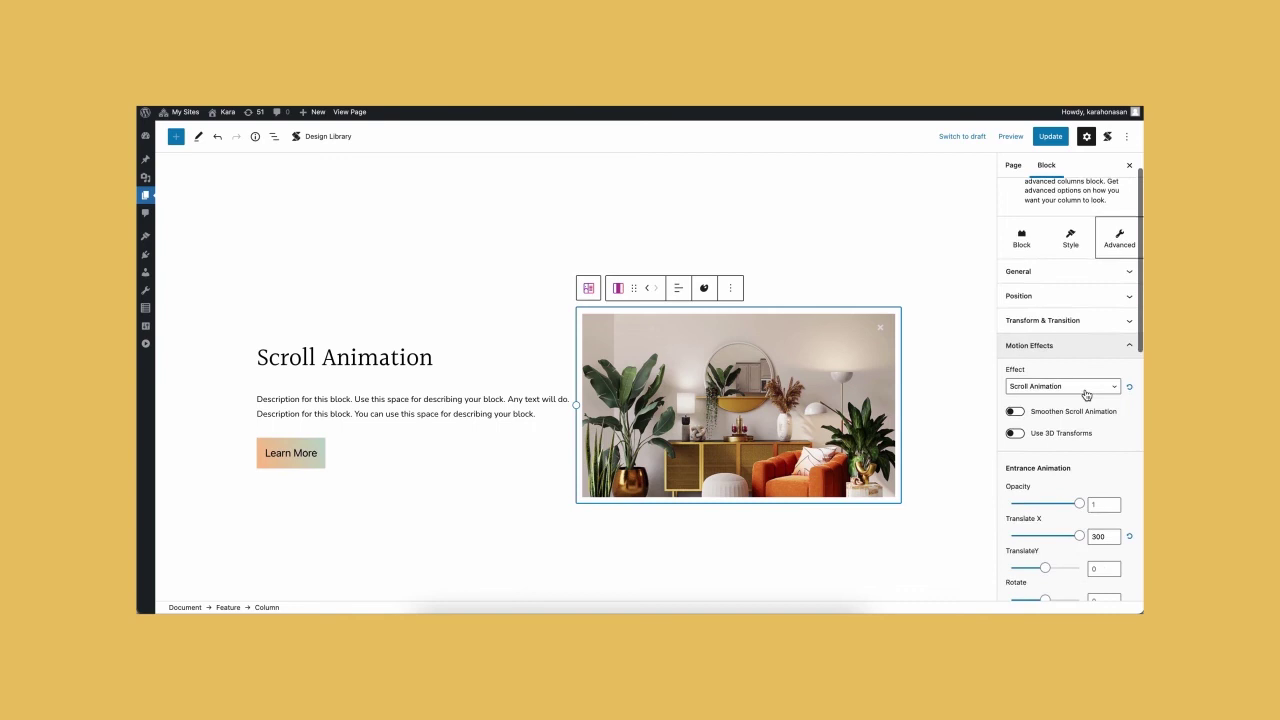
{"action": "scroll", "coordinate": [1086, 394], "scroll_direction": "down", "scroll_amount": 5}
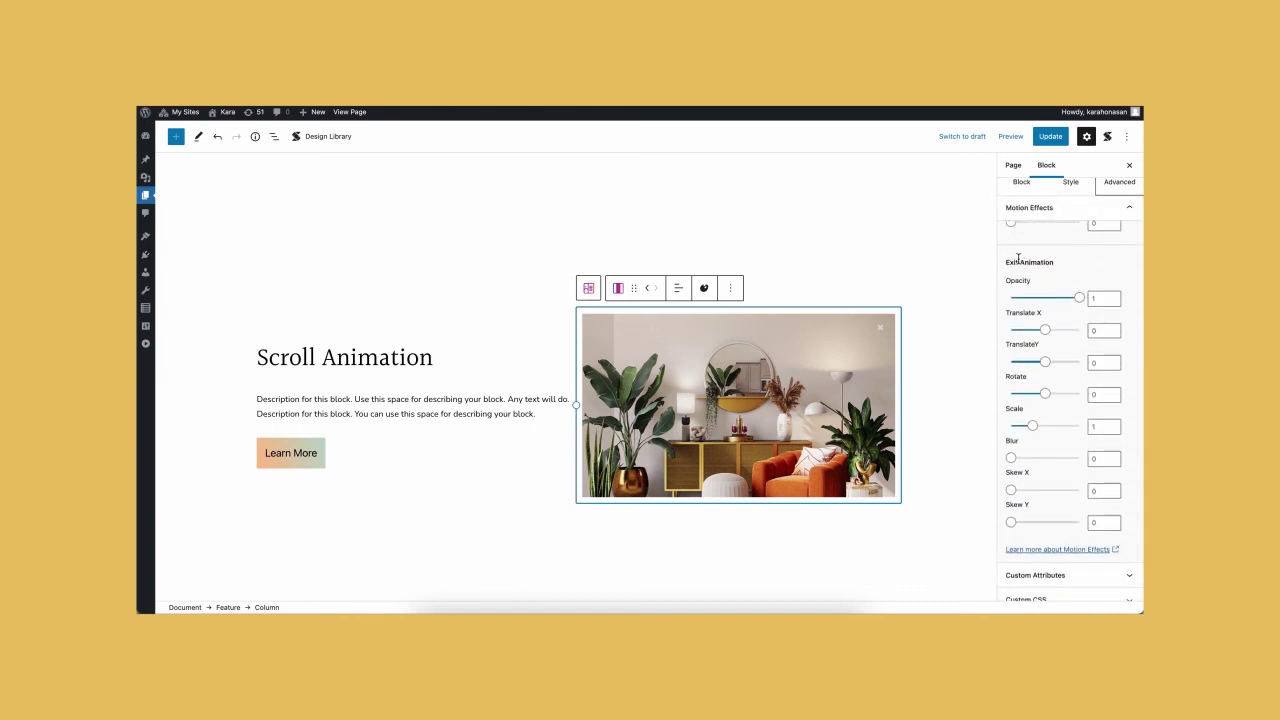
{"action": "scroll", "coordinate": [1069, 362], "scroll_direction": "down", "scroll_amount": 1}
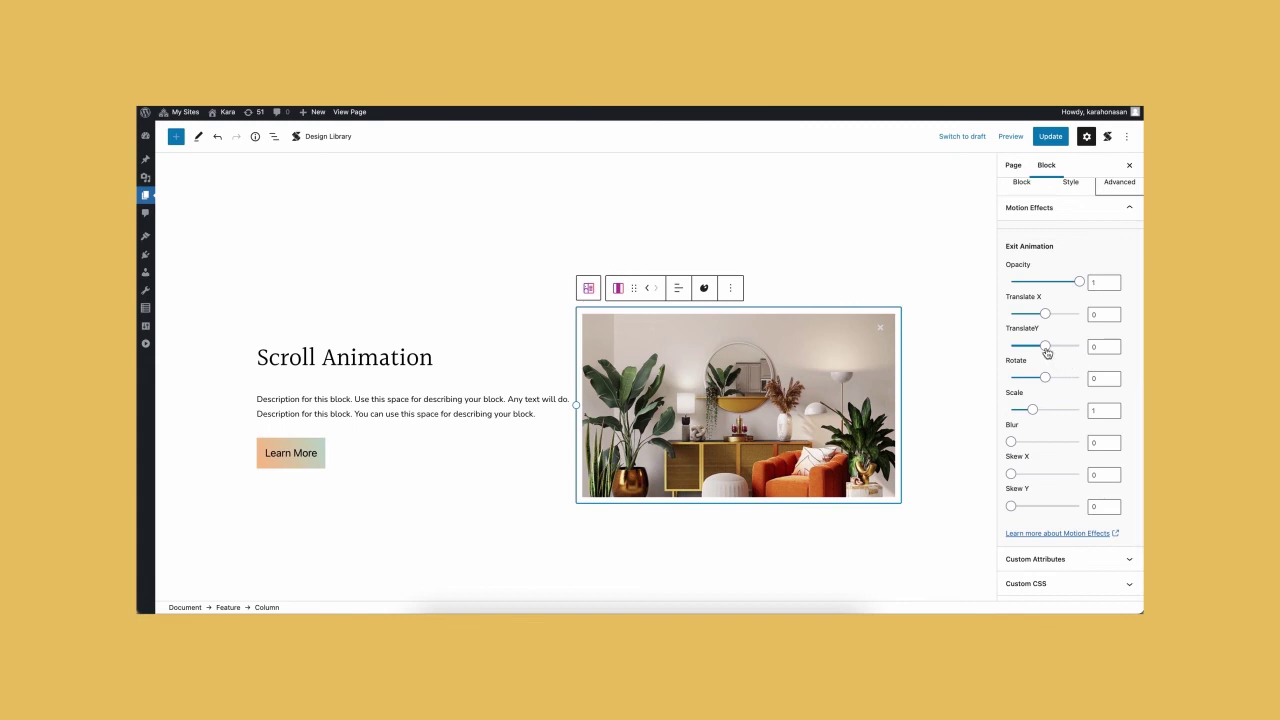
{"action": "left_click_drag", "start_coordinate": [1045, 347], "coordinate": [989, 315]}
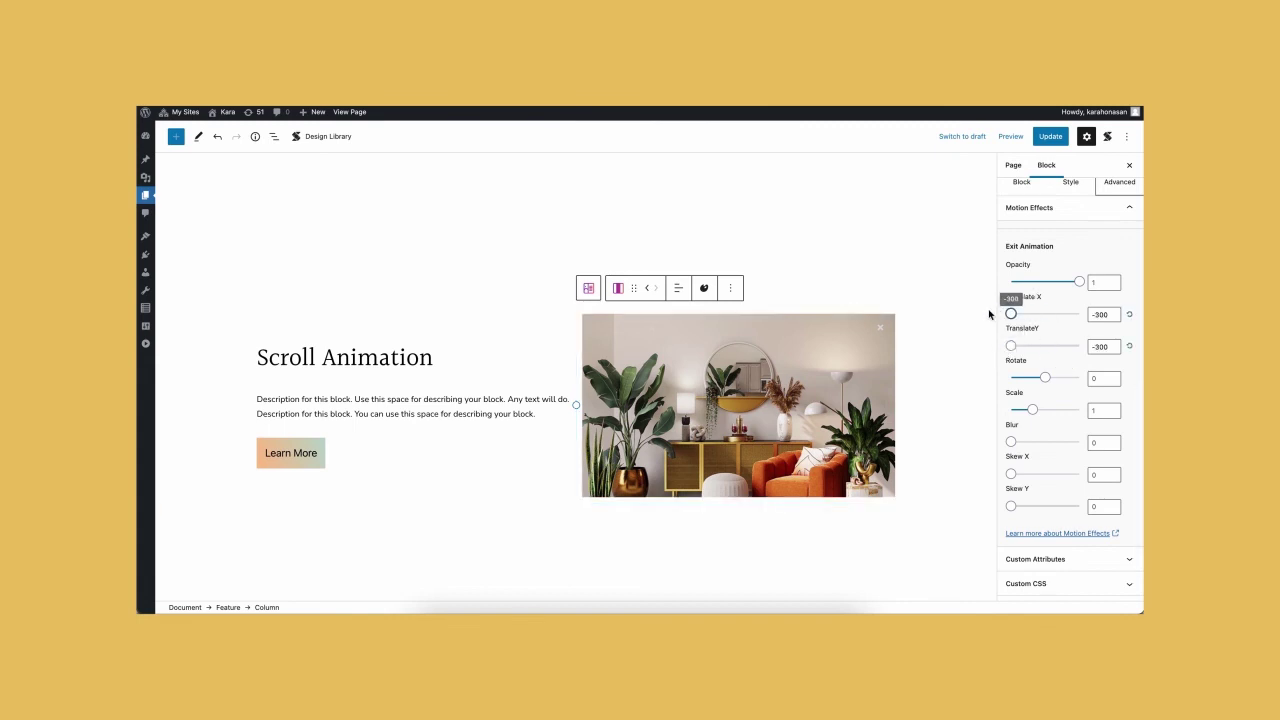
Preview the page in a new tab and examine how both columns move on exit while scrolling down and back up.
{"action": "left_click", "coordinate": [1010, 137]}
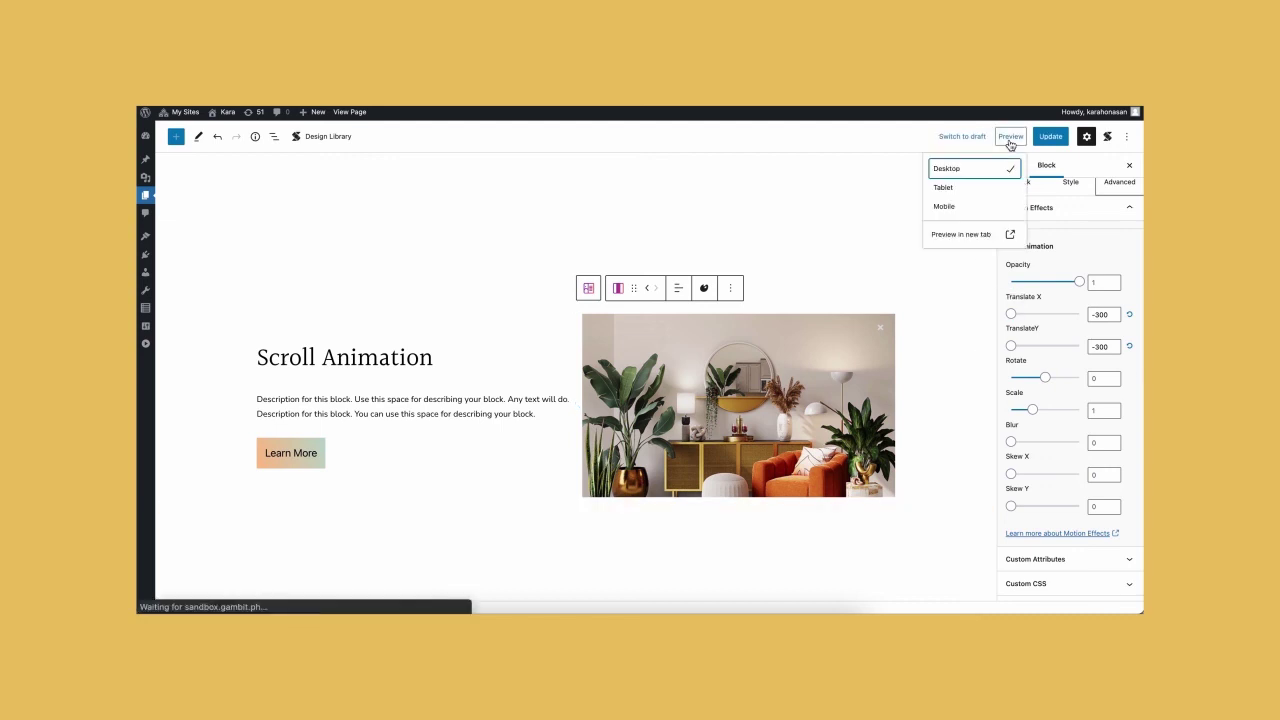
{"action": "left_click", "coordinate": [962, 235]}
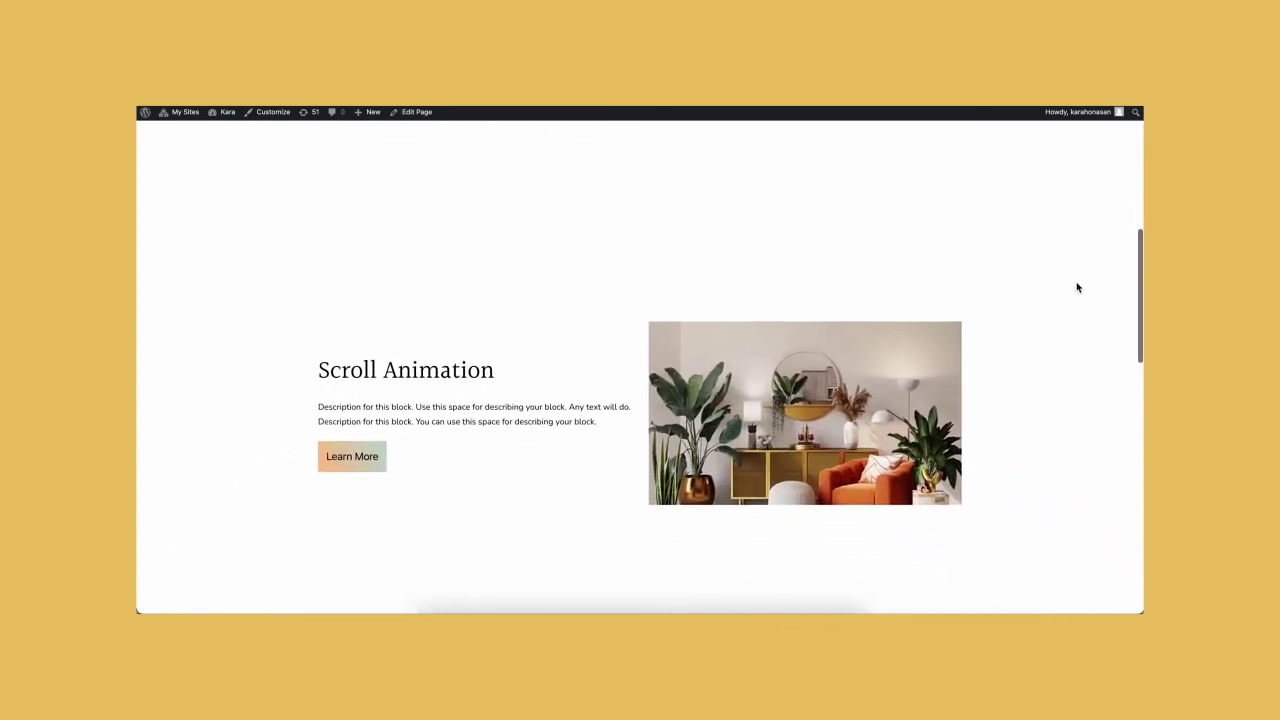
{"action": "scroll", "coordinate": [1077, 288], "scroll_direction": "down", "scroll_amount": 5}
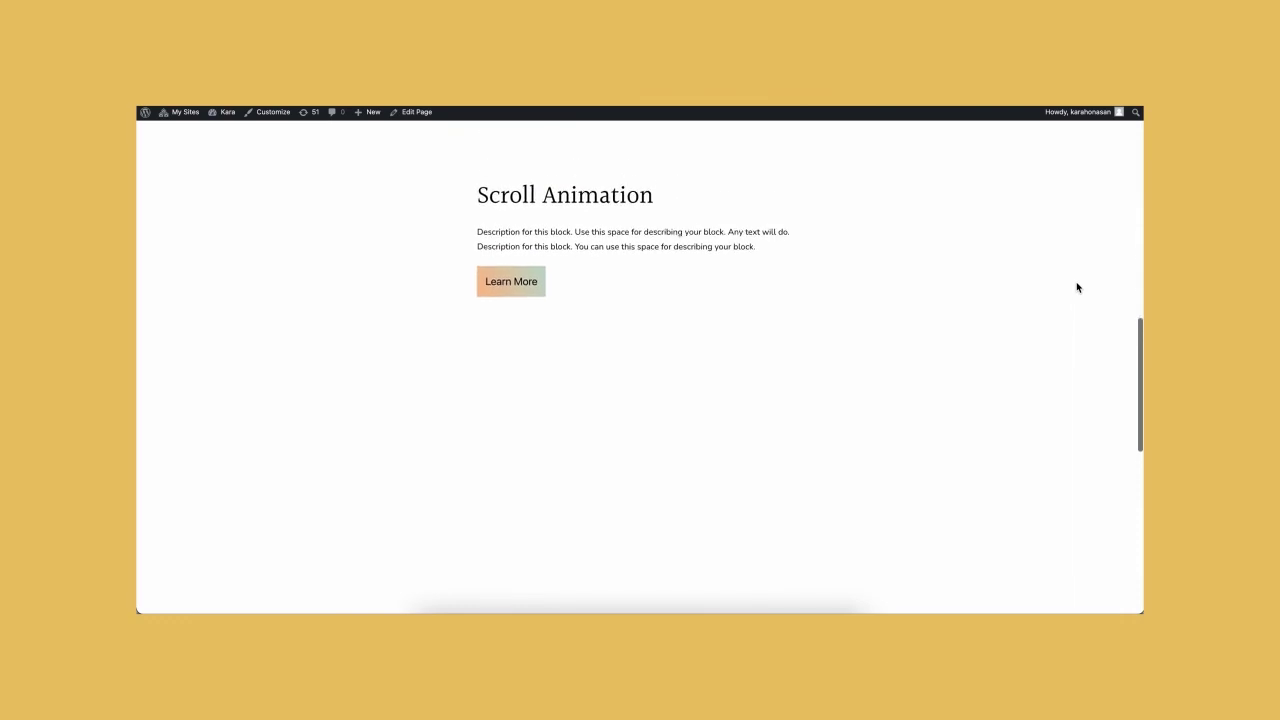
{"action": "scroll", "coordinate": [1077, 288], "scroll_direction": "up", "scroll_amount": 5}
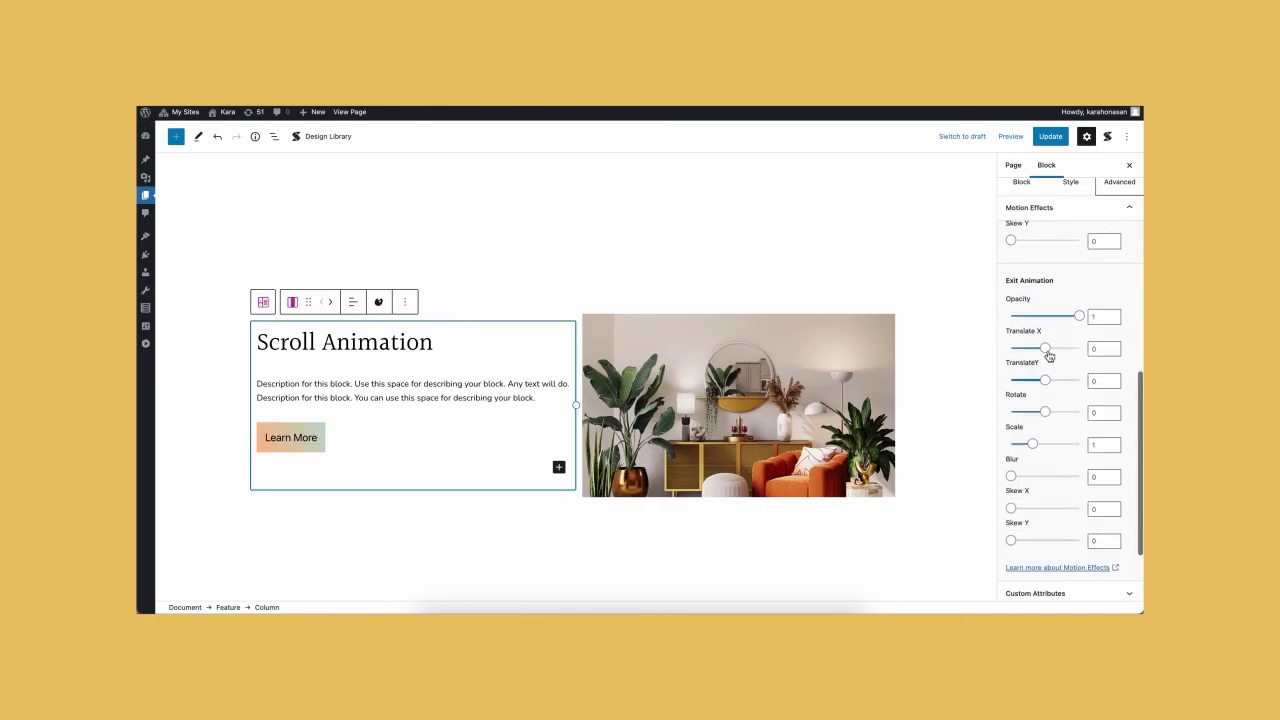
Set the exit movement of the Scroll Animation text column to 300 for both Translate Y and Translate X.
{"action": "scroll", "coordinate": [1046, 352], "scroll_direction": "down", "scroll_amount": 1}
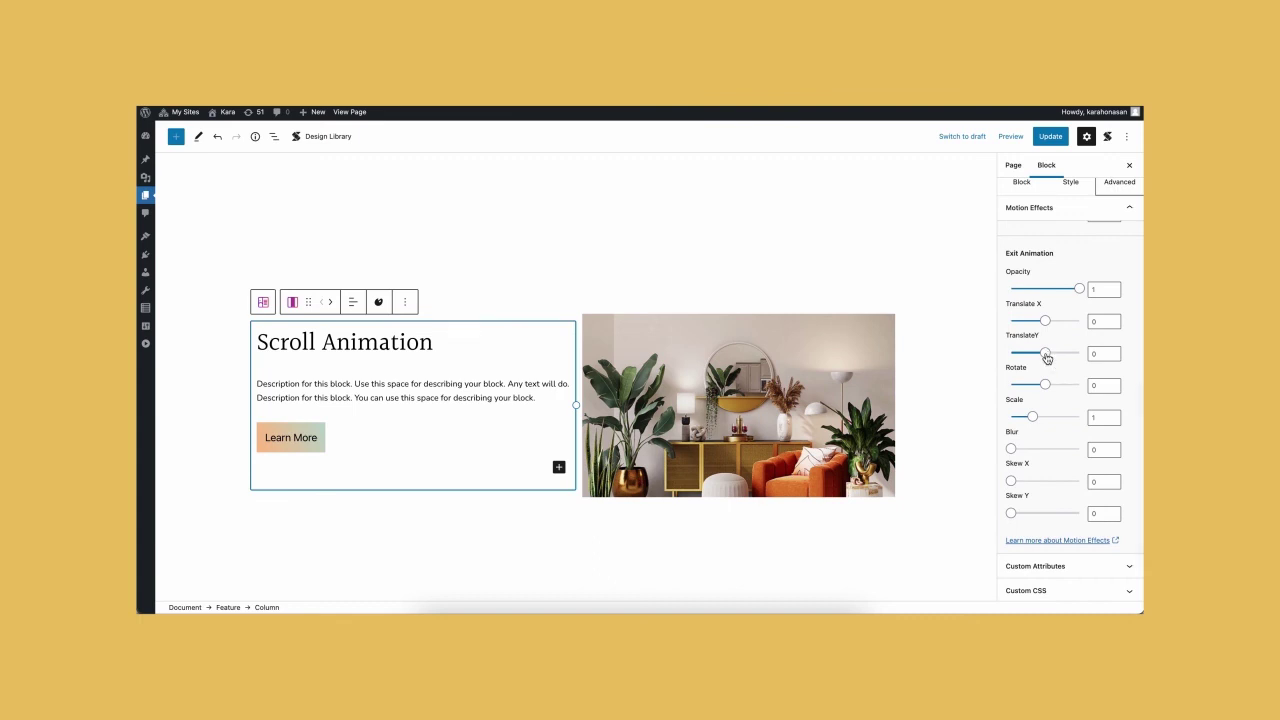
{"action": "left_click_drag", "start_coordinate": [1046, 358], "coordinate": [1141, 341]}
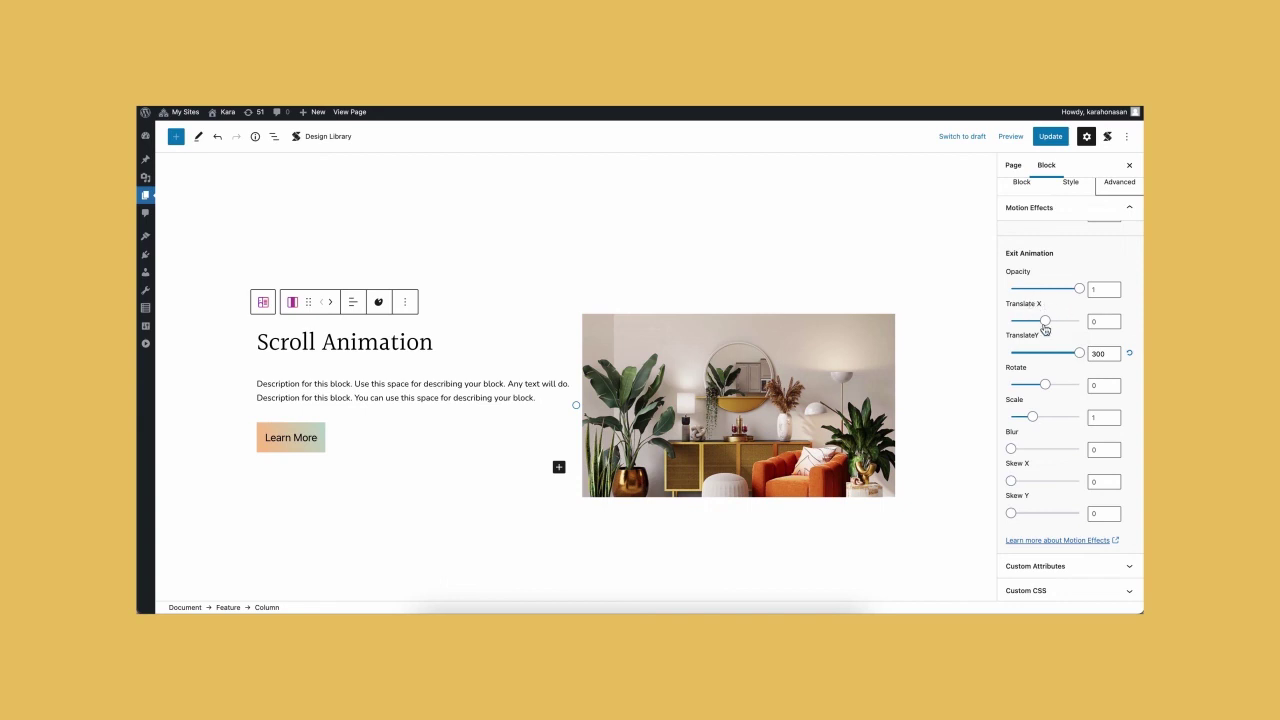
{"action": "left_click_drag", "start_coordinate": [1045, 322], "coordinate": [1096, 313]}
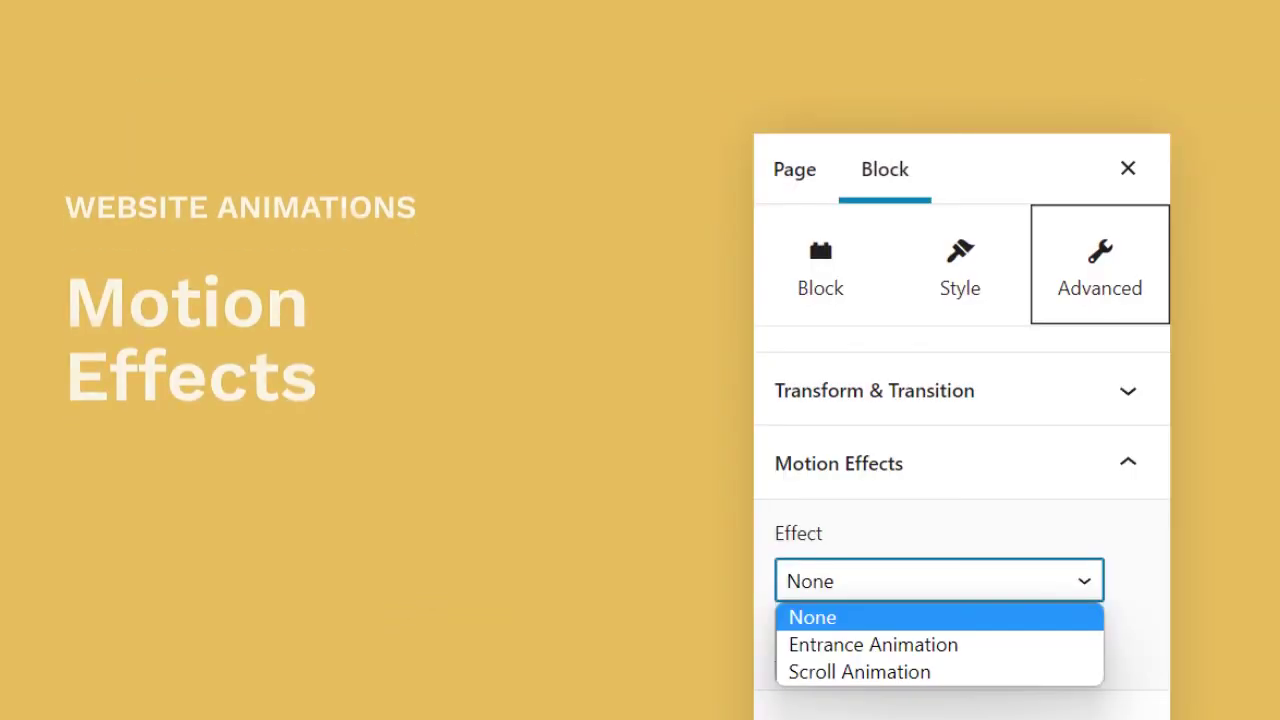